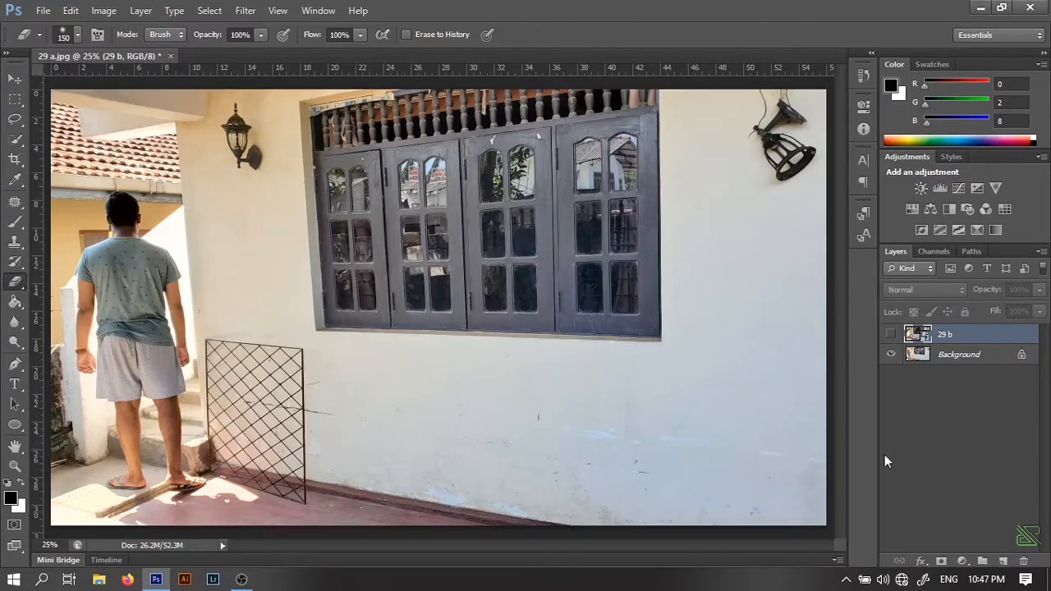
Rasterize the hidden 29 b layer and convert the locked Background into a regular, unlocked layer
left_click(893, 335)
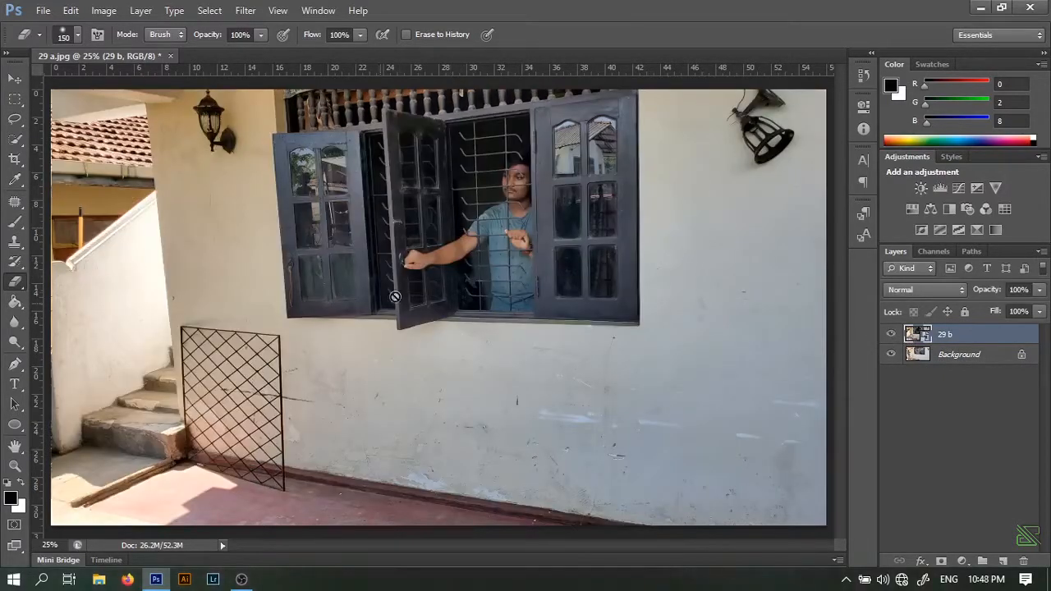
left_click(893, 334)
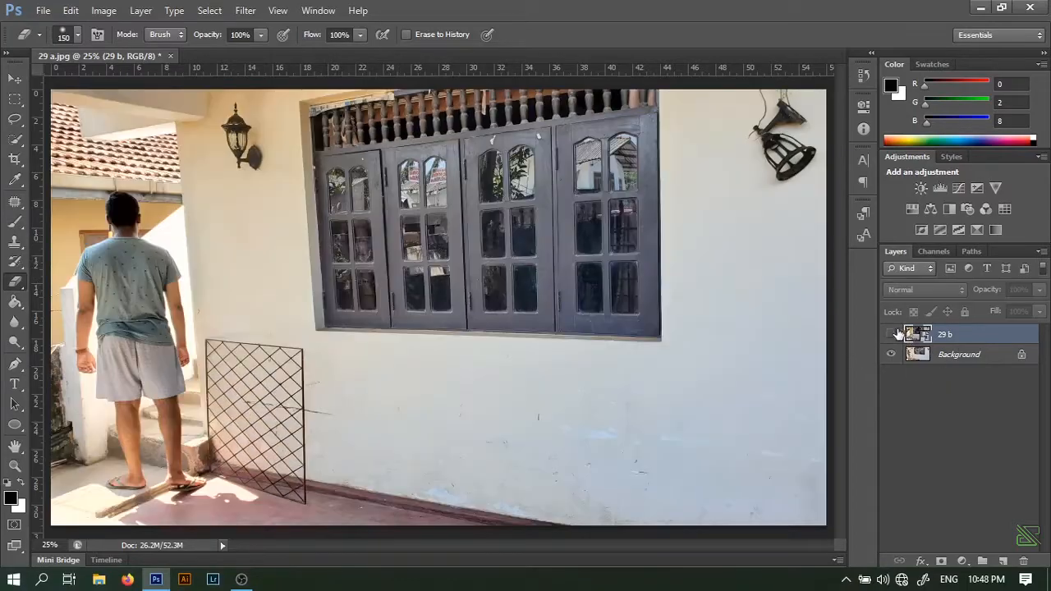
right_click(959, 336)
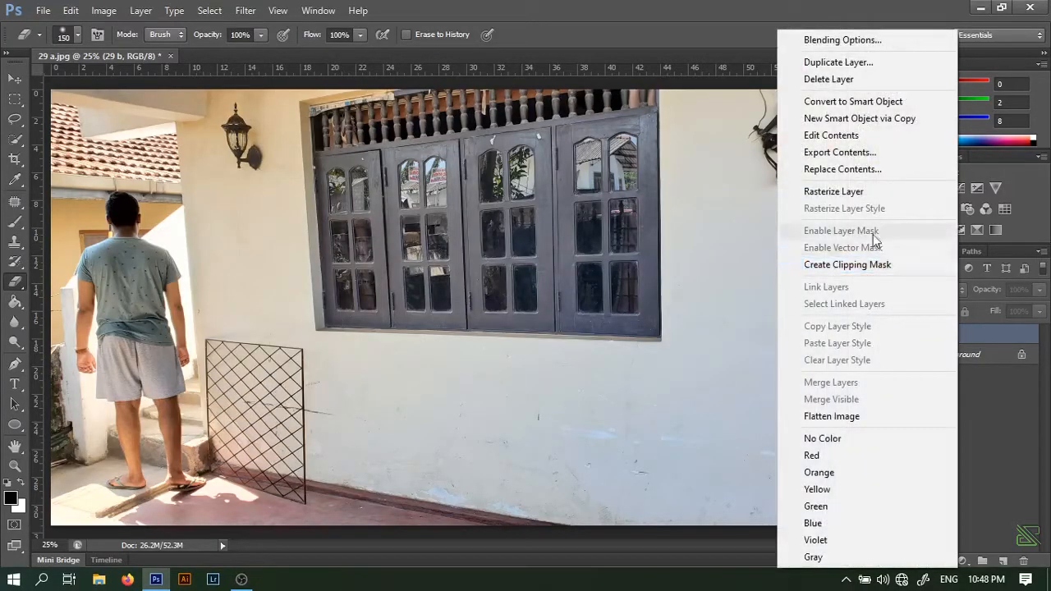
left_click(866, 190)
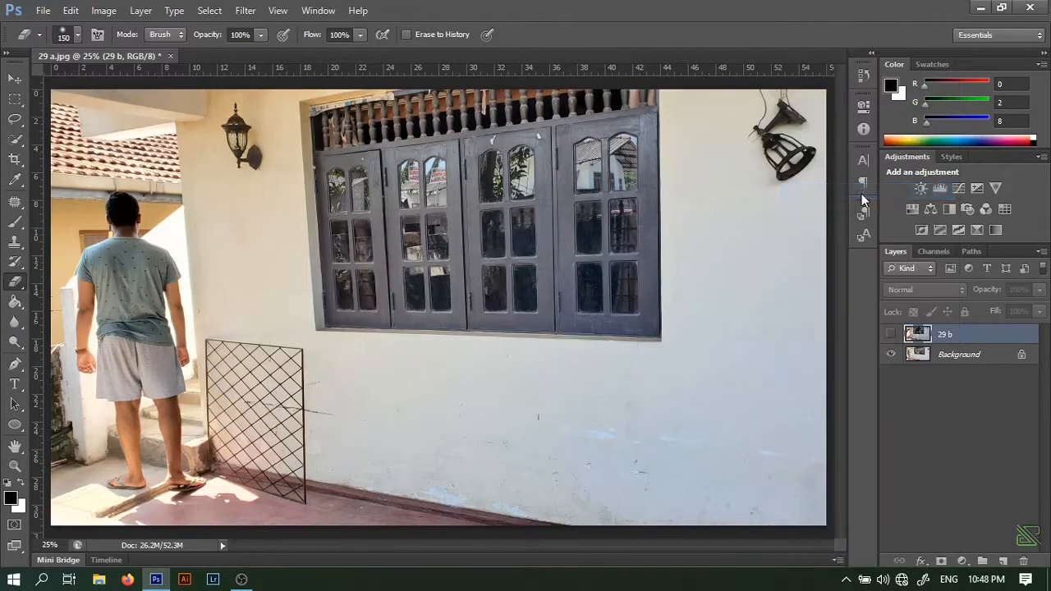
double_click(1023, 362)
left_click(666, 180)
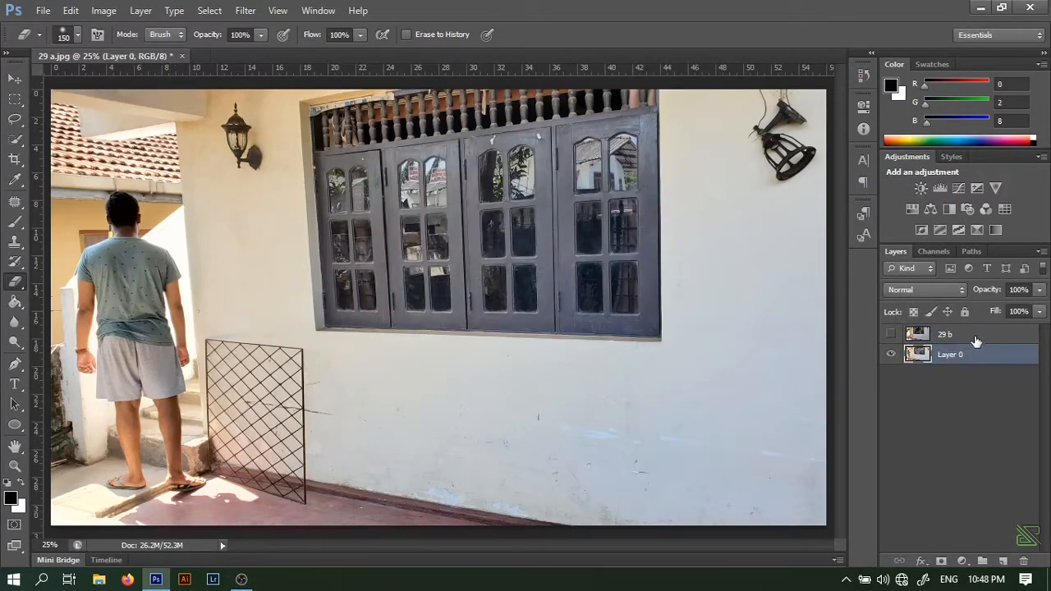
Make the 29 b layer visible and lower its opacity to 34% so both photos show through
left_click(975, 338)
left_click(891, 336)
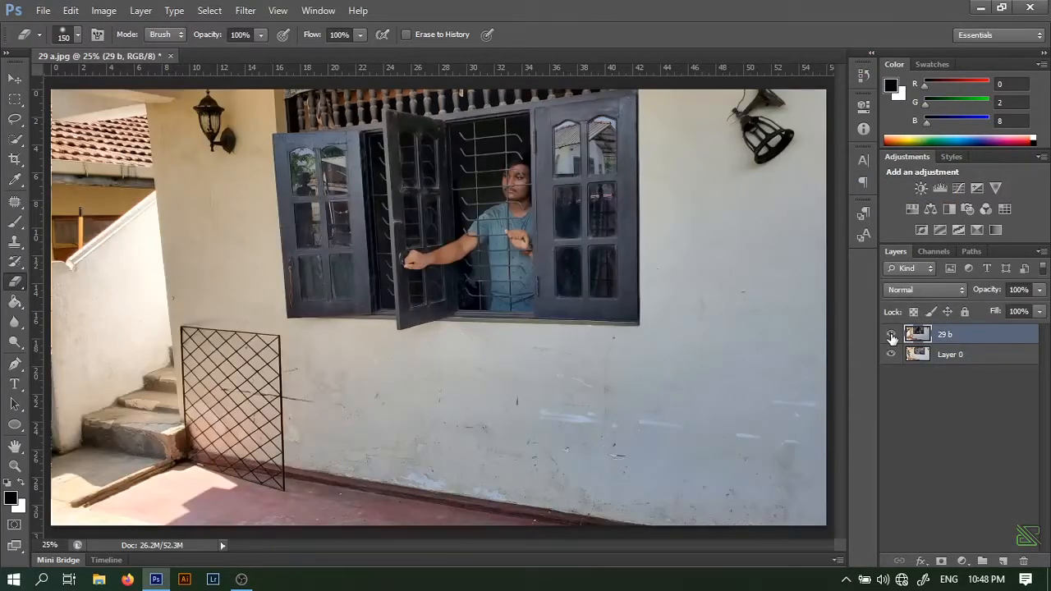
left_click(1039, 290)
left_click_drag(1032, 312, 997, 312)
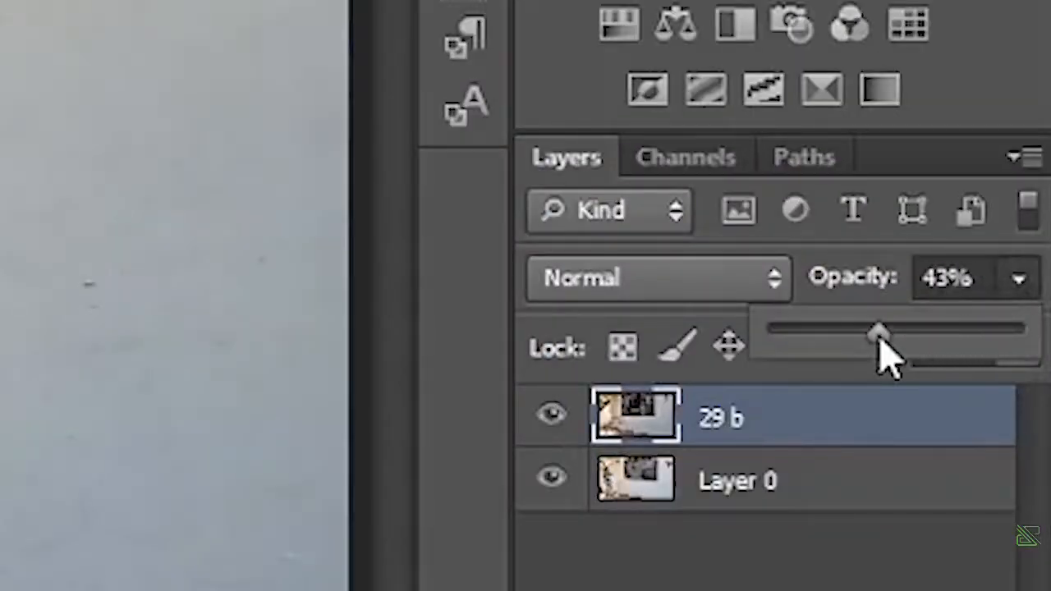
left_click_drag(881, 343, 869, 343)
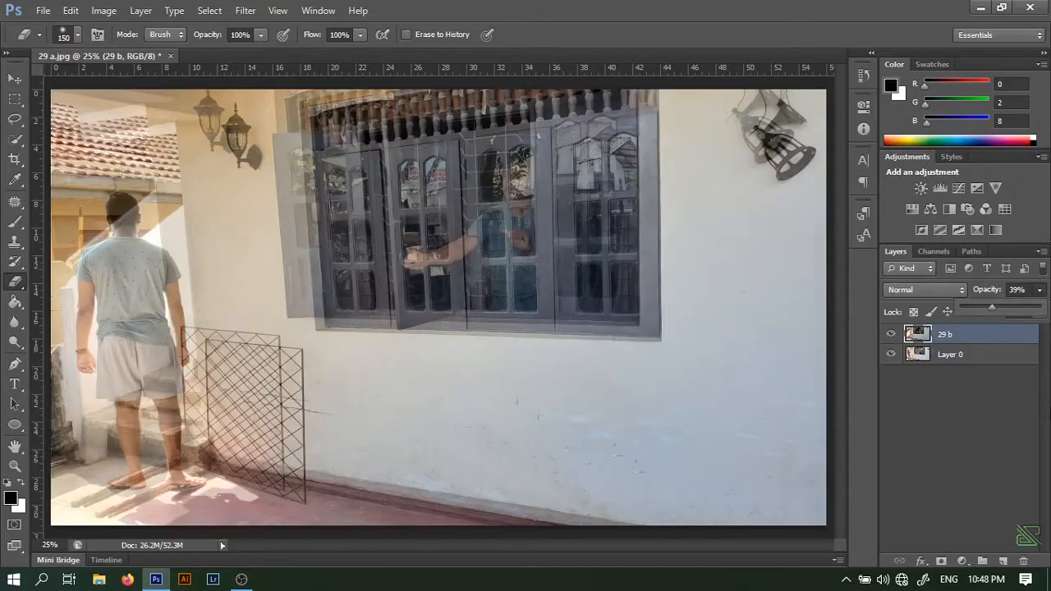
left_click_drag(988, 303, 986, 303)
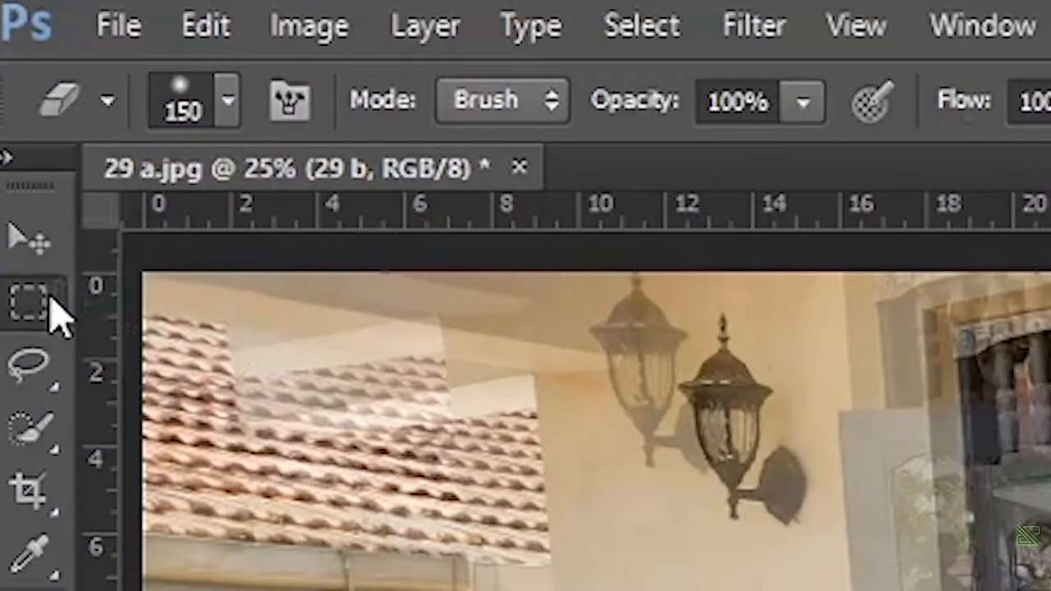
Marquee-select the window side of the 29 b layer from beside the wall lamp, invert the selection, delete the standing man's side, and deselect
left_click(15, 99)
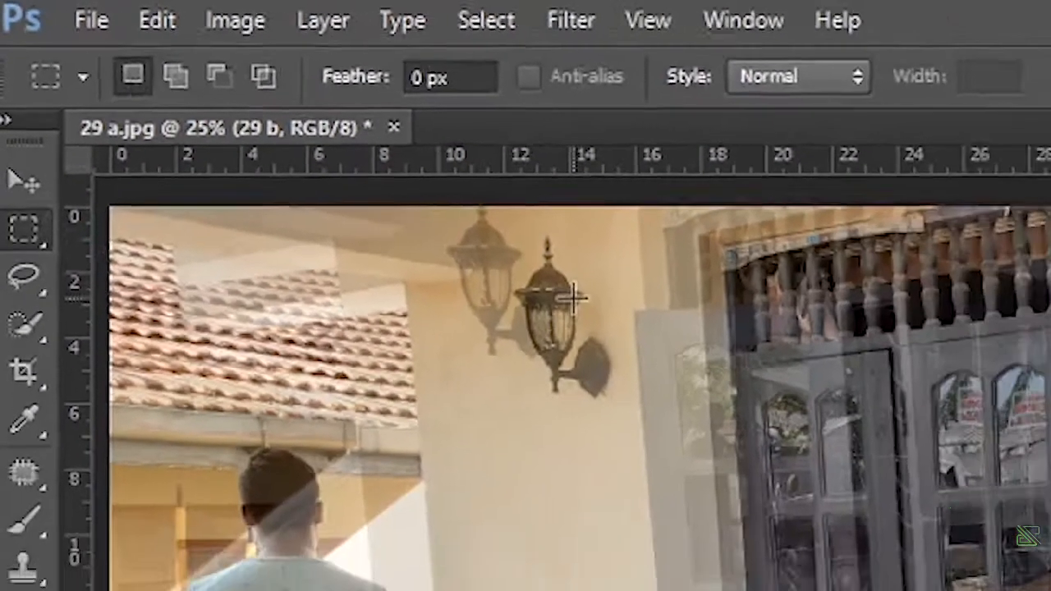
key("ctrl+minus")
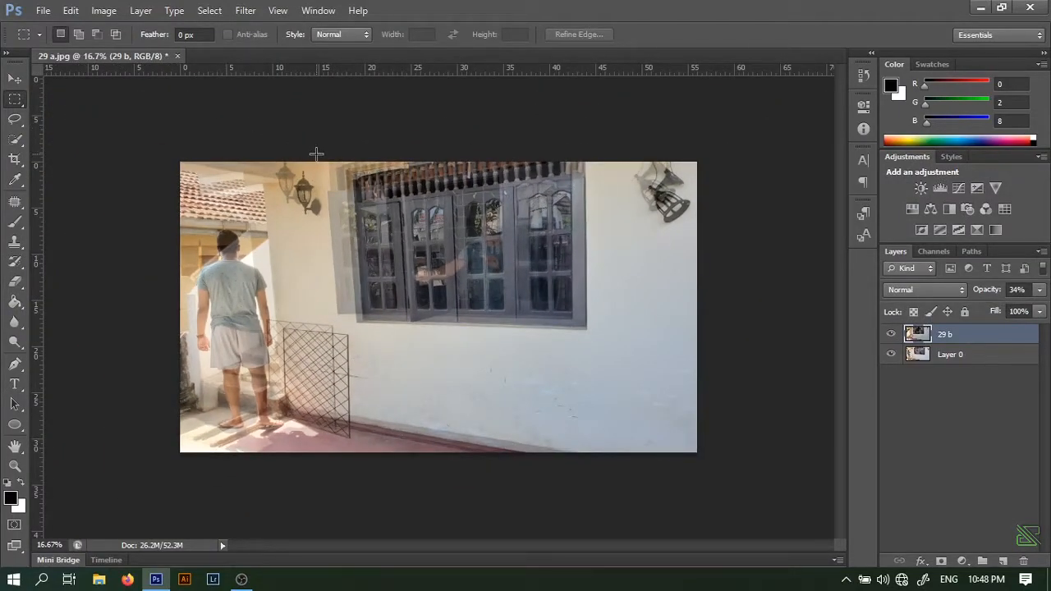
left_click_drag(320, 157, 846, 480)
right_click(499, 307)
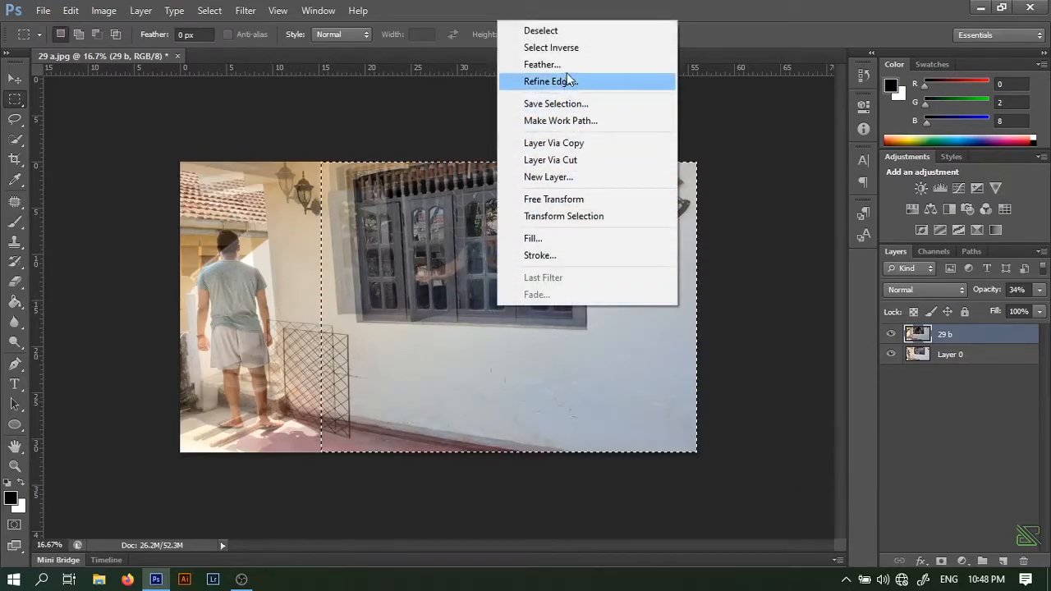
left_click(566, 47)
key("Delete")
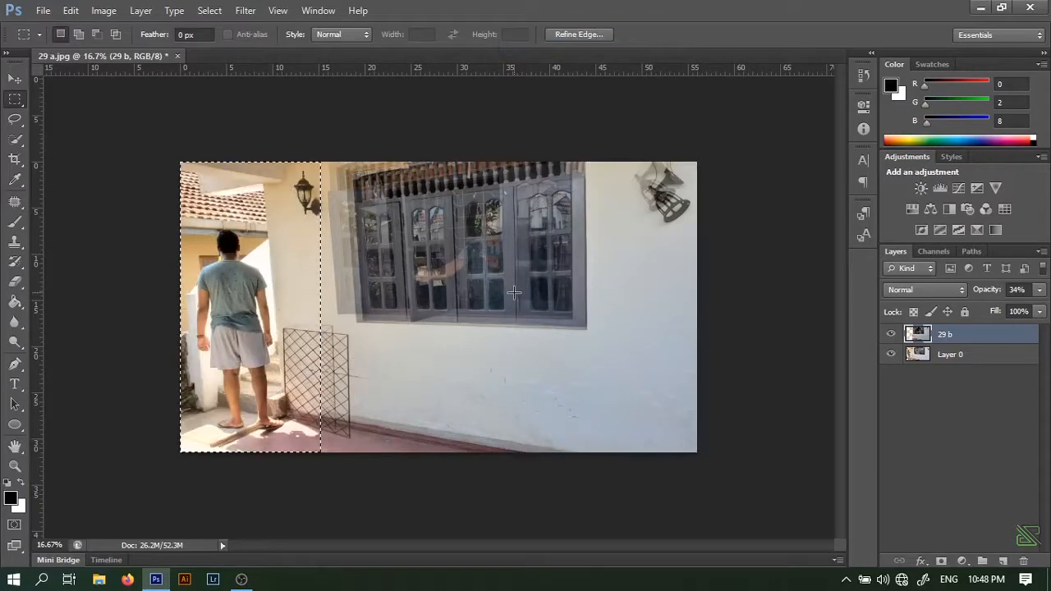
key("ctrl+d")
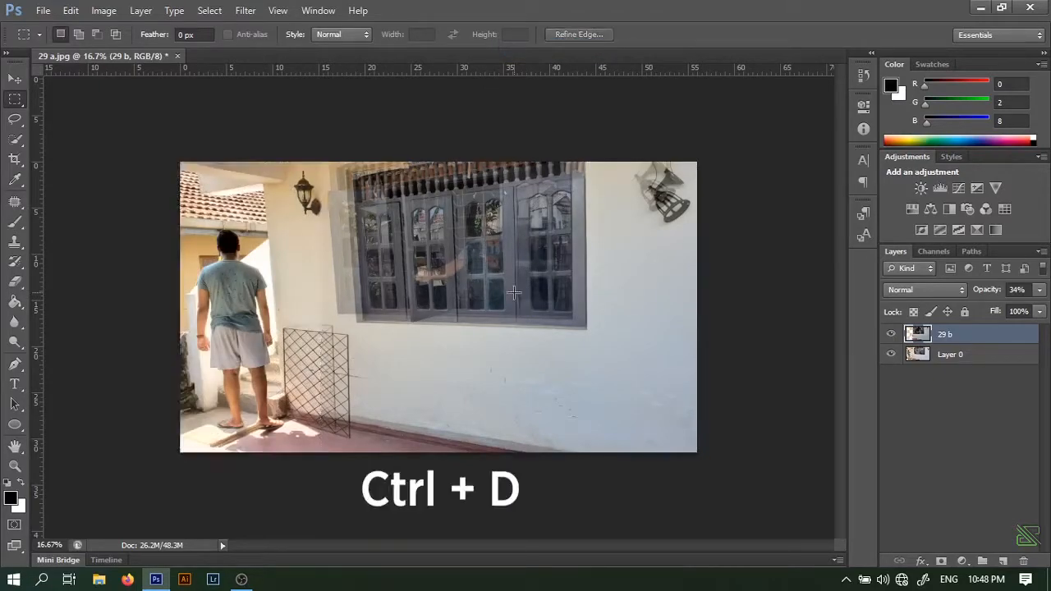
Restore the 29 b layer's opacity to 100%
key("ctrl+plus")
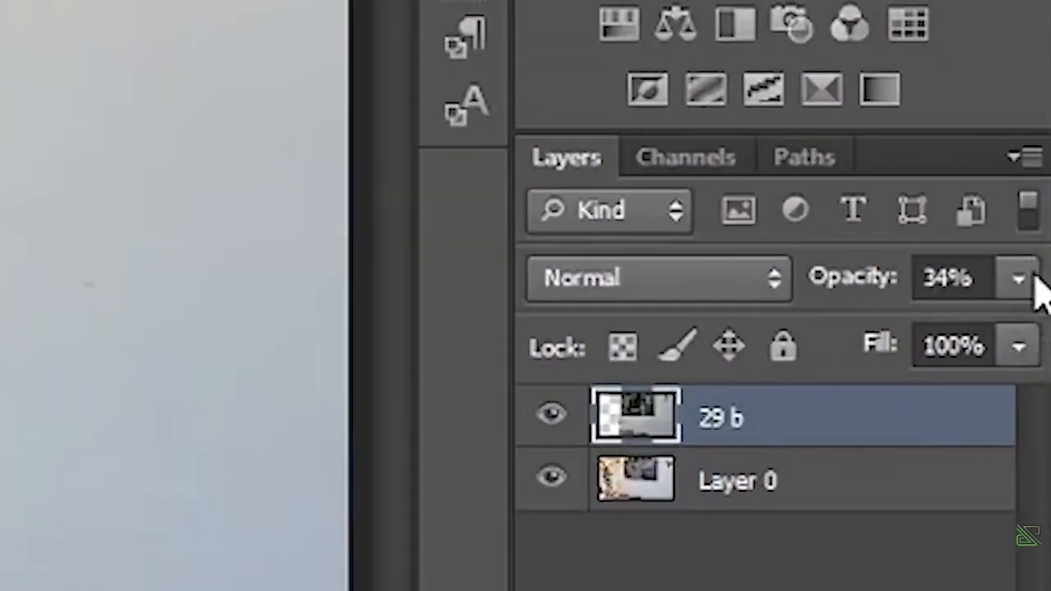
left_click(1032, 285)
left_click_drag(944, 316, 1043, 321)
left_click(893, 577)
left_click(891, 579)
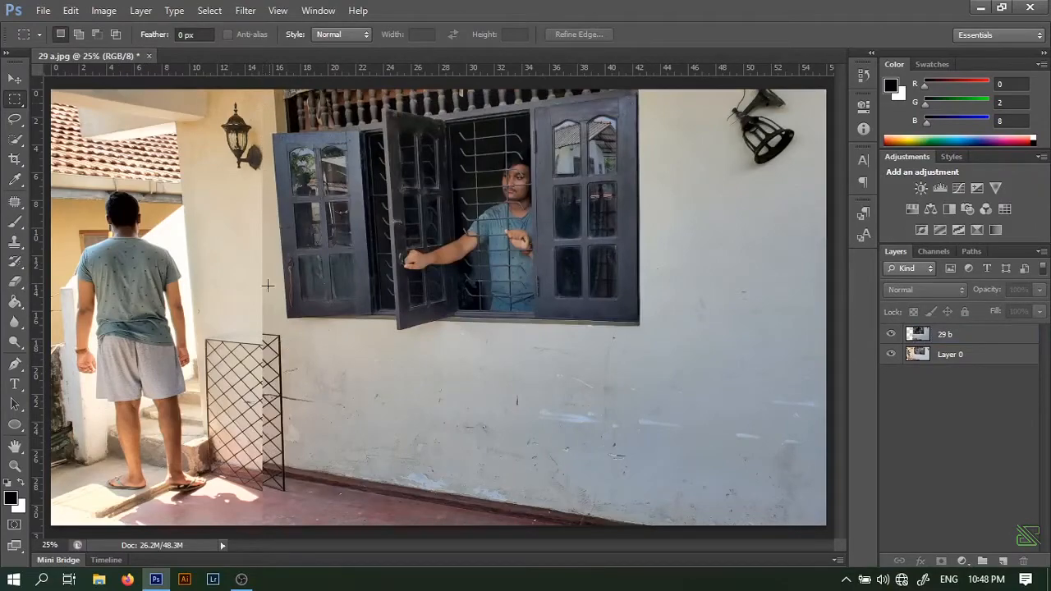
key("ctrl+minus")
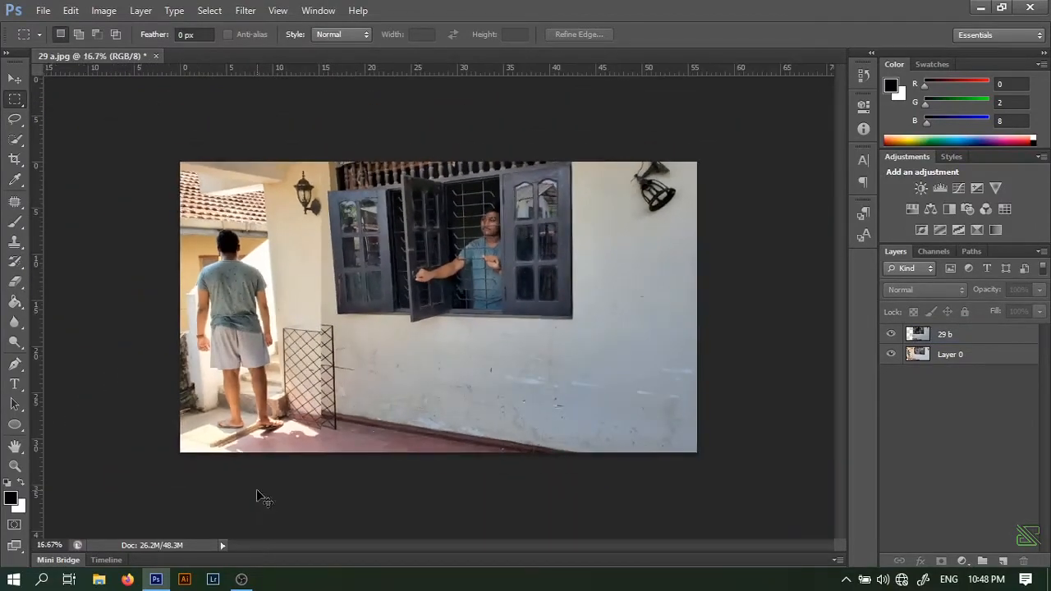
key("ctrl+plus")
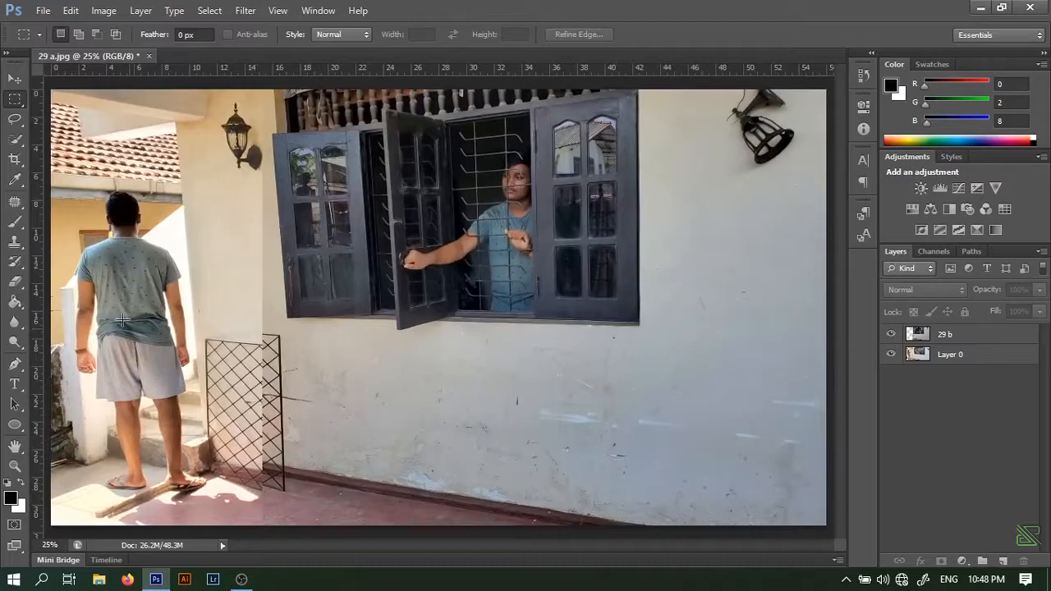
Soften the 29 b layer's cut edge between the wall lamp and the window using the Eraser with a 100-pixel brush
left_click(974, 333)
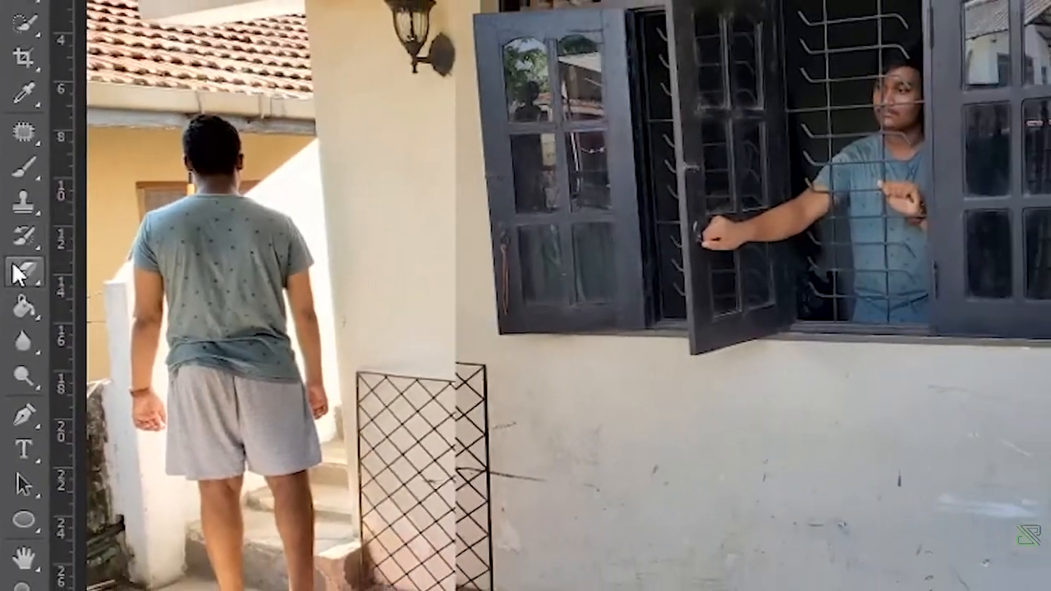
left_click(15, 267)
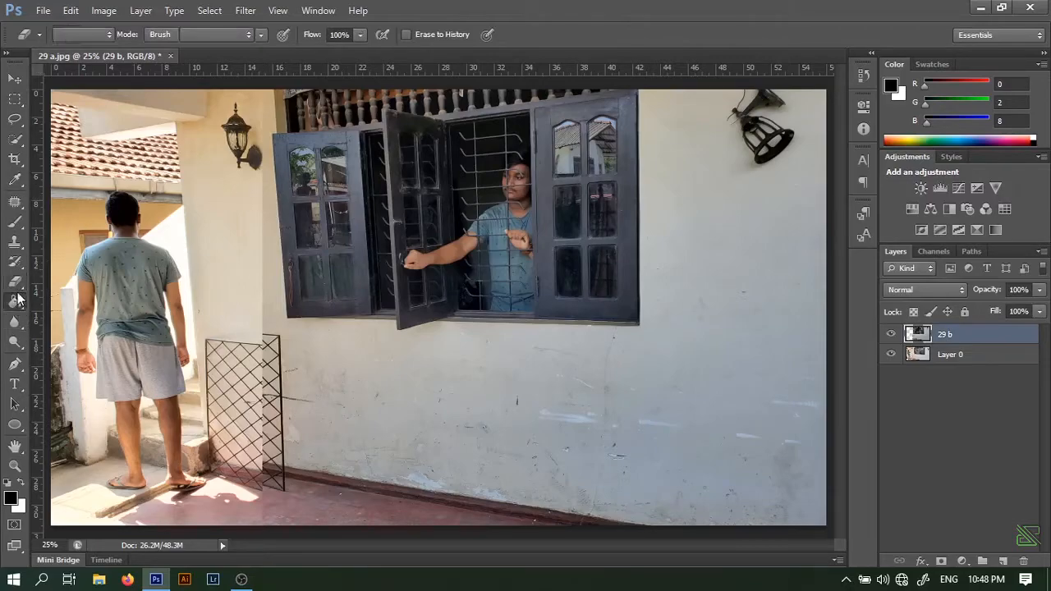
left_click(17, 300)
left_click(17, 283)
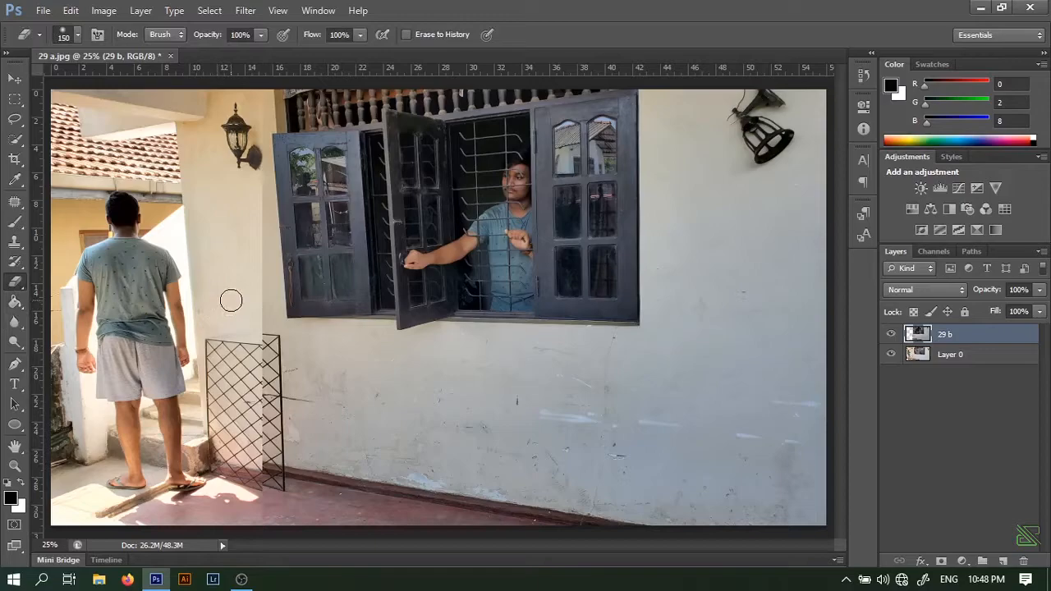
key("ctrl+minus")
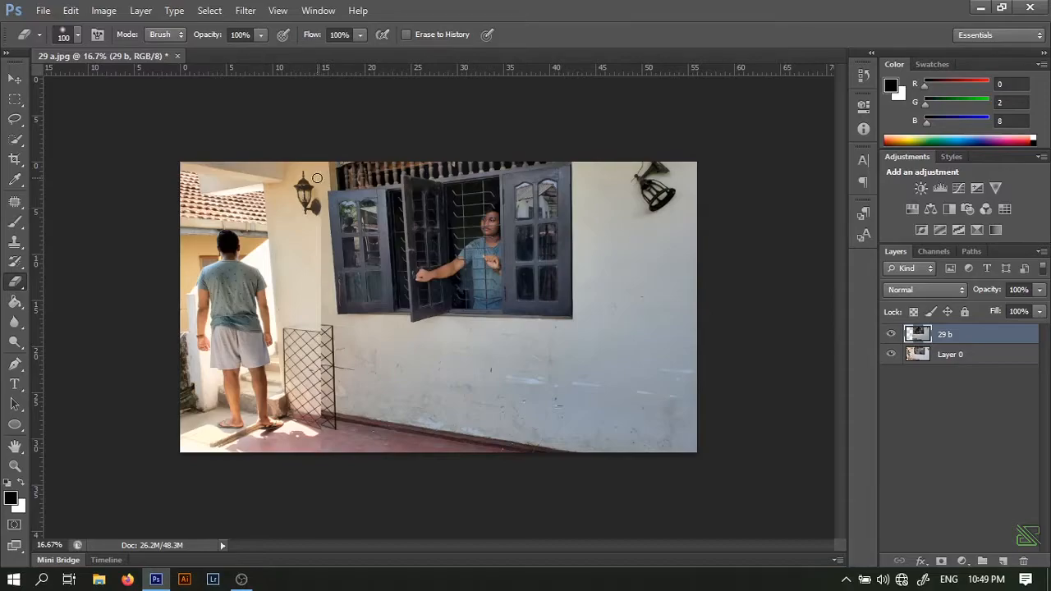
key("ctrl+plus")
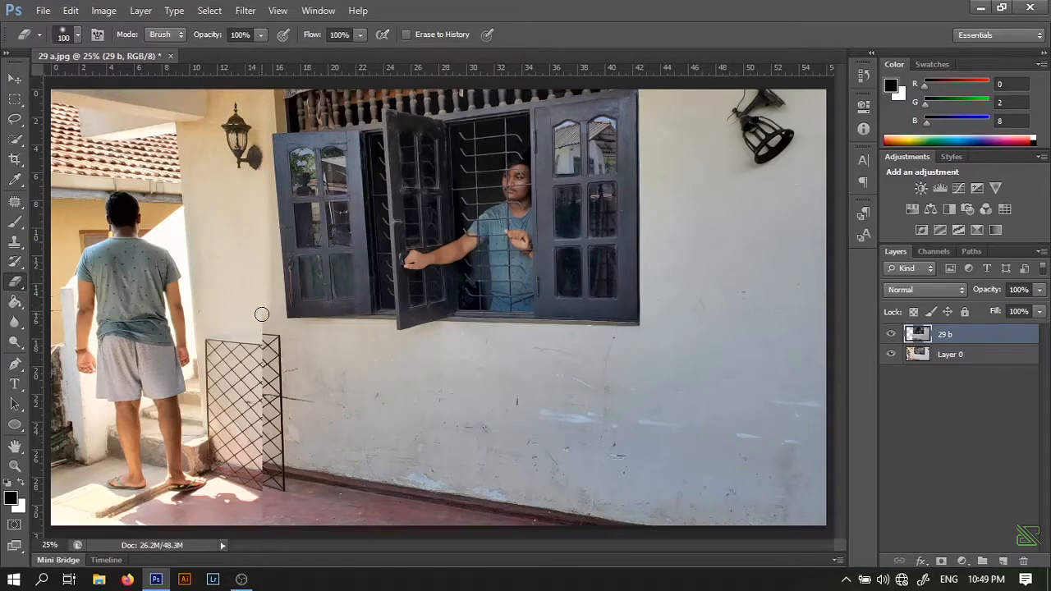
Examine the mismatched seam through the metal grille, from its upper edge down to the floor
key("z")
mouse_move(268, 380)
left_mouse_down()
mouse_move(242, 381)
mouse_move(280, 409)
mouse_move(316, 404)
left_mouse_up()
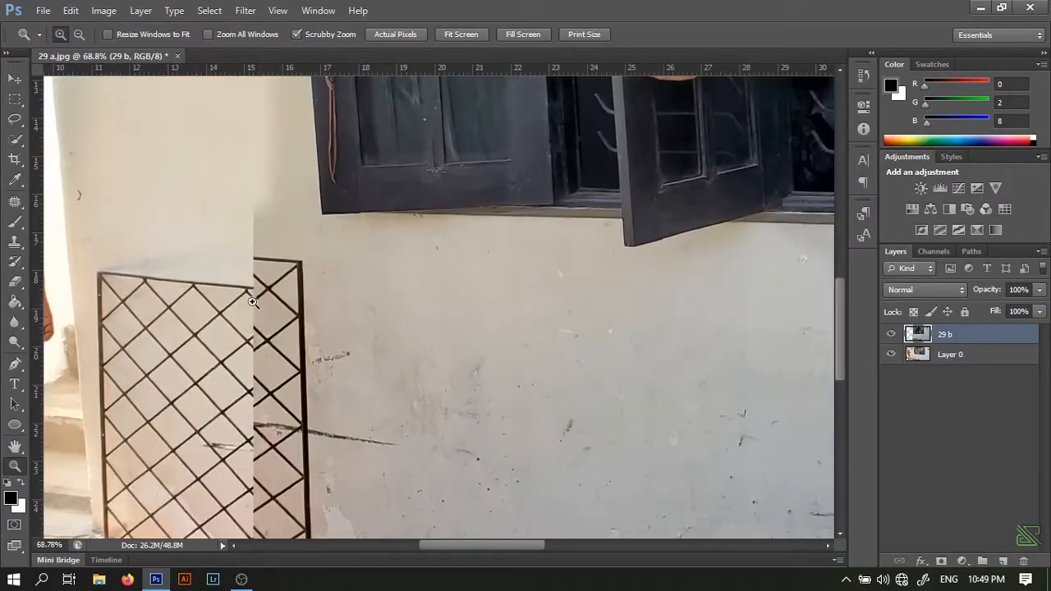
scroll(255, 378, "down", 5)
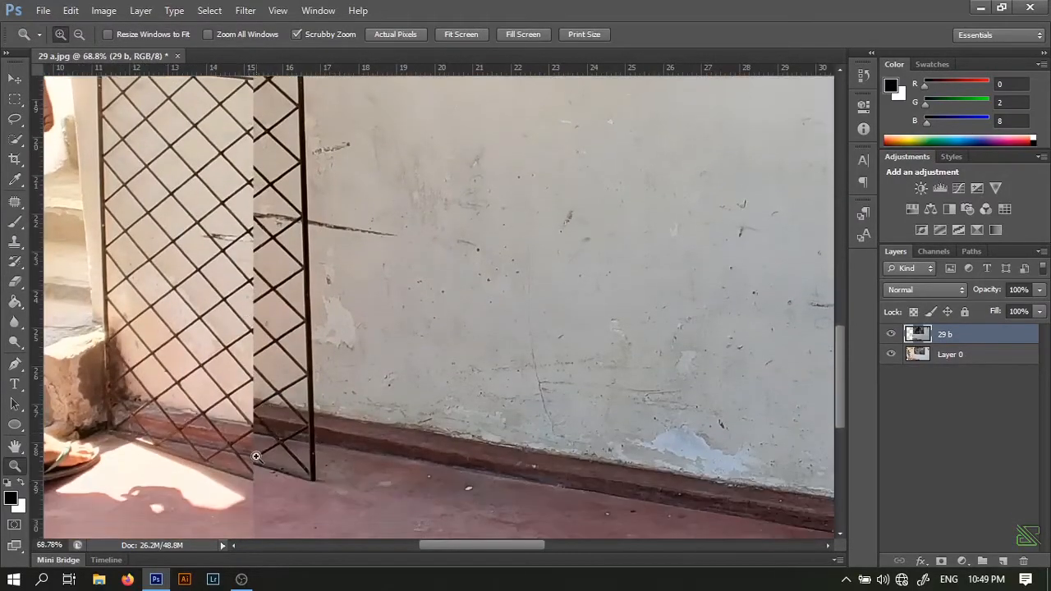
scroll(254, 406, "up", 4)
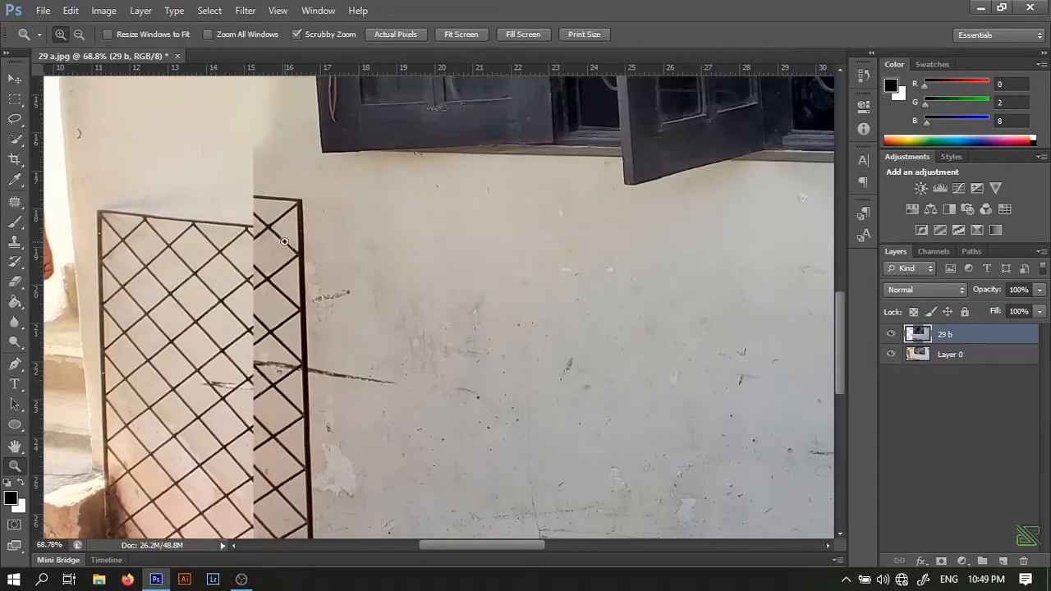
key("ctrl+minus")
key("ctrl+minus")
key("ctrl+minus")
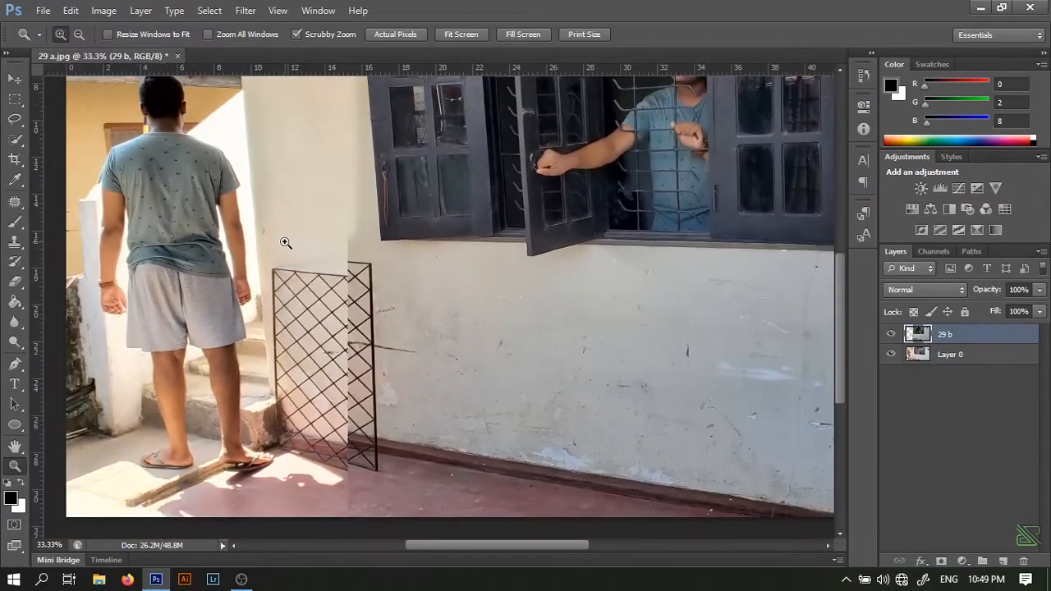
key("ctrl+minus")
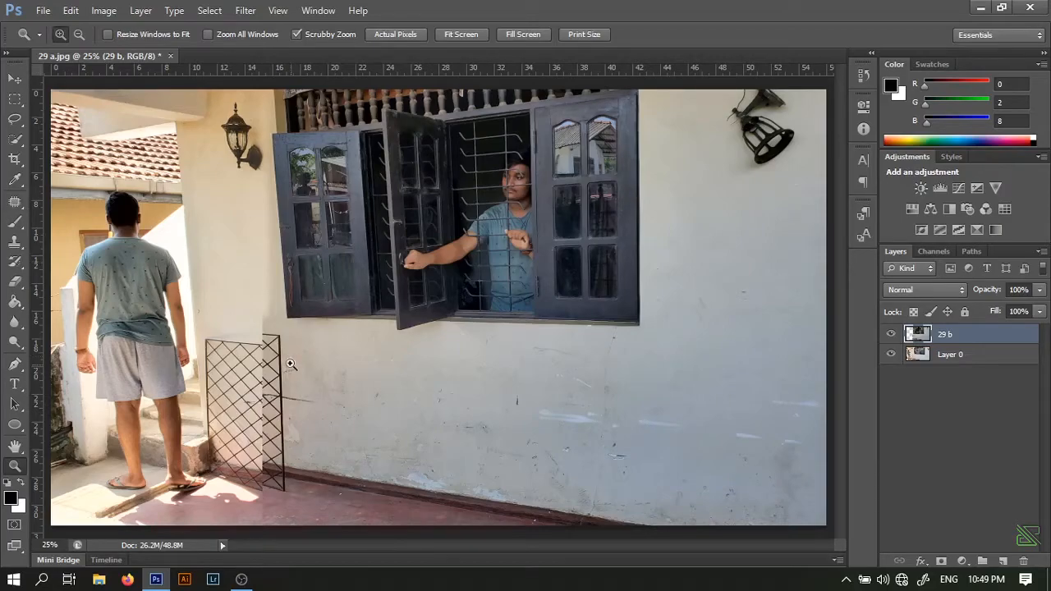
Return to the Eraser and enlarge its brush to 175 pixels
key("e")
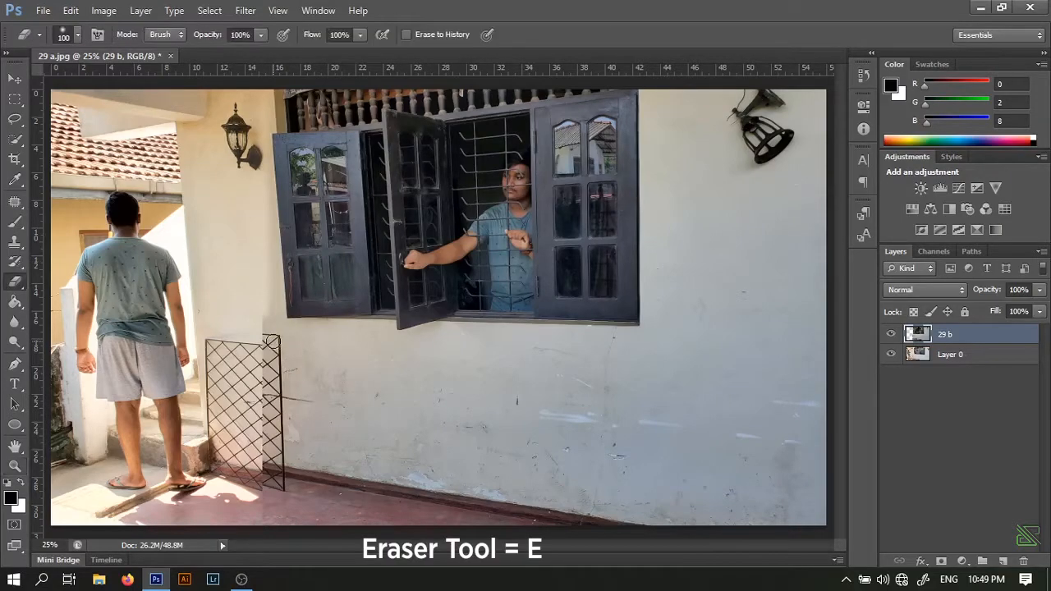
key("bracketright")
key("bracketright")
key("bracketright")
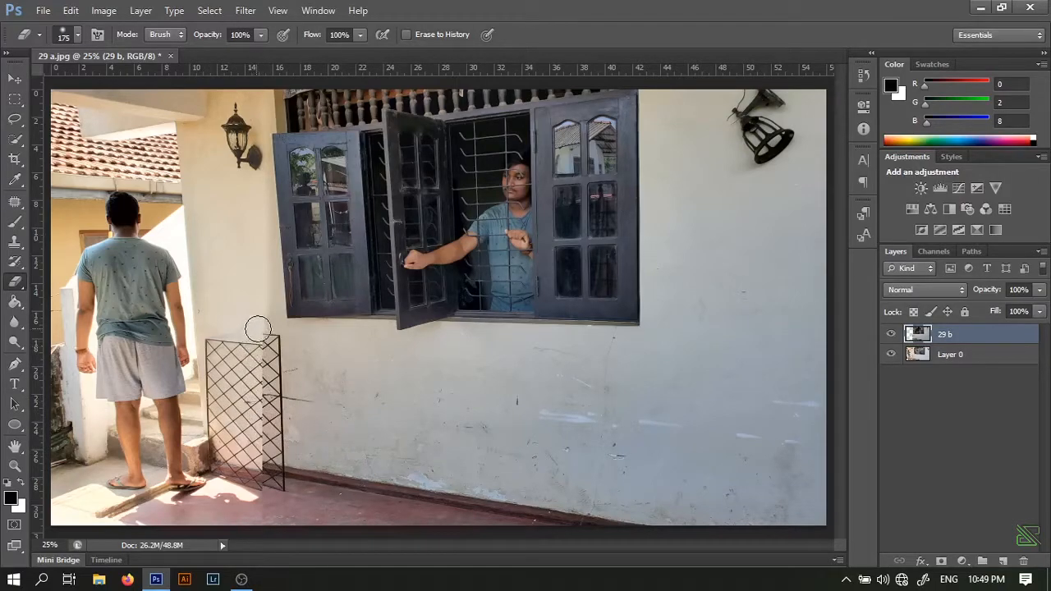
Try erasing the 29 b layer over the grille and the wall below the window, and step back through those strokes
mouse_move(289, 362)
left_mouse_down()
mouse_move(270, 340)
mouse_move(293, 362)
mouse_move(289, 385)
mouse_move(300, 378)
mouse_move(293, 359)
mouse_move(282, 447)
mouse_move(247, 448)
mouse_move(272, 465)
mouse_move(251, 488)
mouse_move(275, 523)
mouse_move(298, 459)
mouse_move(333, 494)
mouse_move(289, 334)
left_mouse_up()
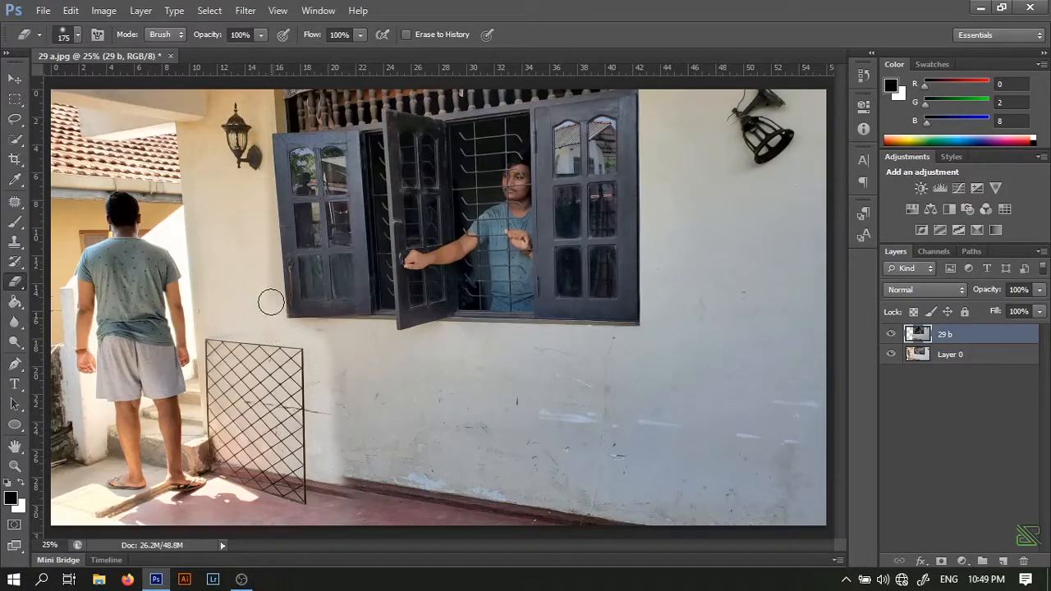
mouse_move(337, 420)
left_mouse_down()
mouse_move(331, 362)
mouse_move(347, 360)
mouse_move(396, 403)
mouse_move(353, 433)
mouse_move(348, 471)
mouse_move(363, 509)
mouse_move(367, 476)
mouse_move(328, 337)
mouse_move(343, 338)
mouse_move(336, 343)
mouse_move(367, 369)
mouse_move(330, 355)
left_mouse_up()
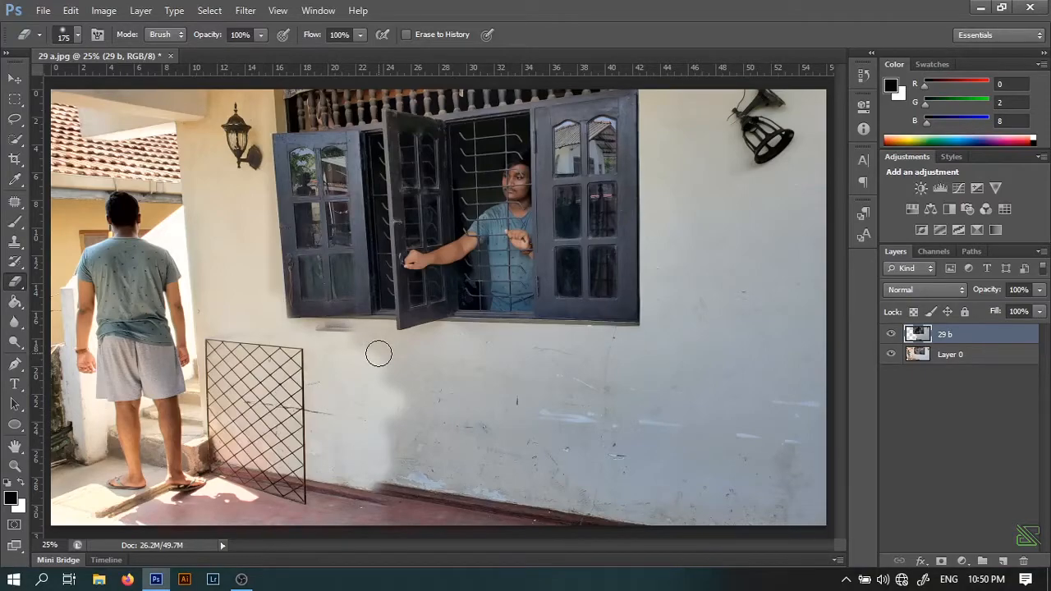
key("alt+shift+z")
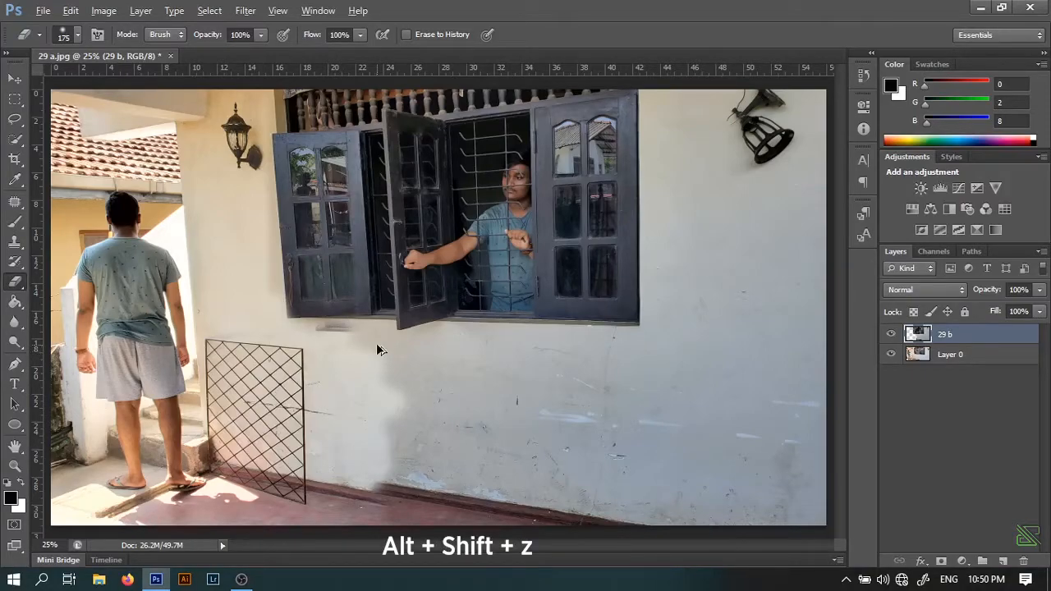
key("alt+shift+z")
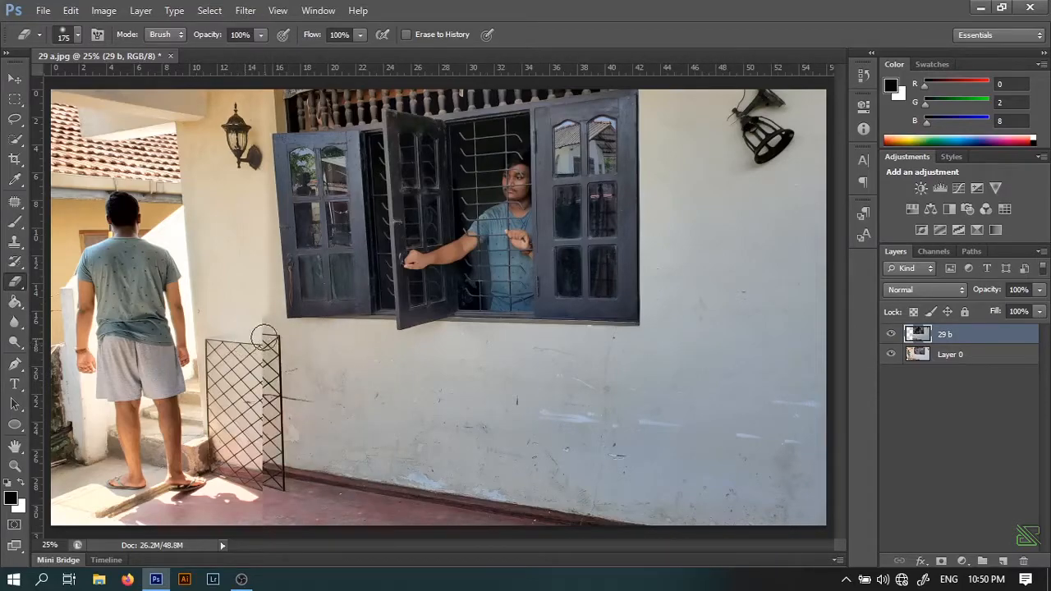
Erase the 29 b layer over the grille's far edge and the wall beside it, down to the floor, and inspect the seam
mouse_move(262, 329)
left_mouse_down()
mouse_move(279, 361)
mouse_move(272, 349)
mouse_move(295, 354)
mouse_move(295, 374)
mouse_move(271, 366)
mouse_move(291, 415)
mouse_move(266, 467)
mouse_move(302, 493)
mouse_move(292, 345)
mouse_move(306, 347)
mouse_move(325, 527)
mouse_move(351, 515)
mouse_move(329, 469)
mouse_move(395, 511)
mouse_move(330, 482)
left_mouse_up()
key("z")
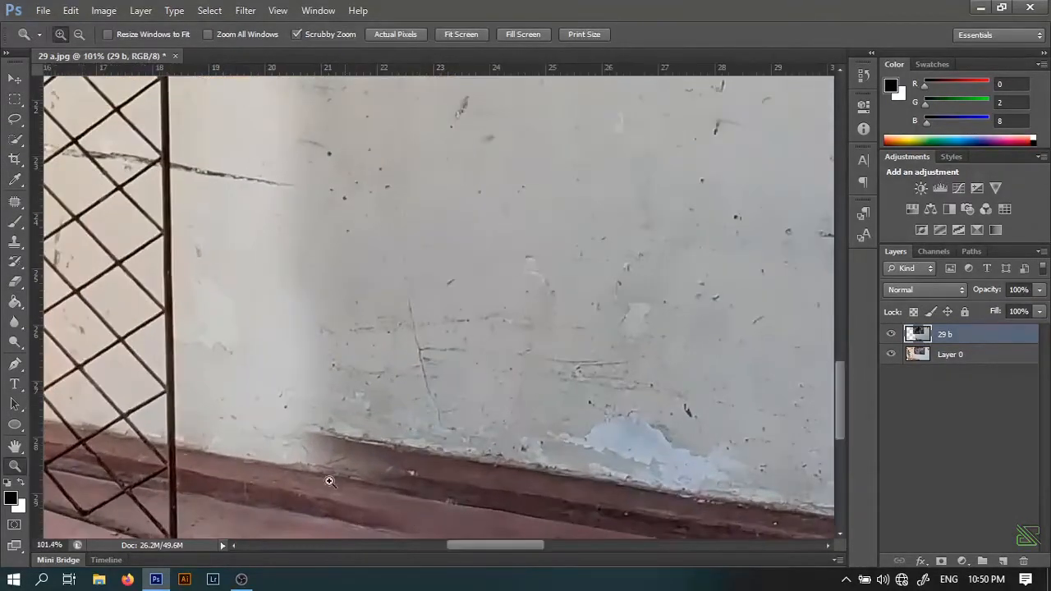
left_click_drag(408, 494, 372, 436)
left_click_drag(376, 438, 329, 386)
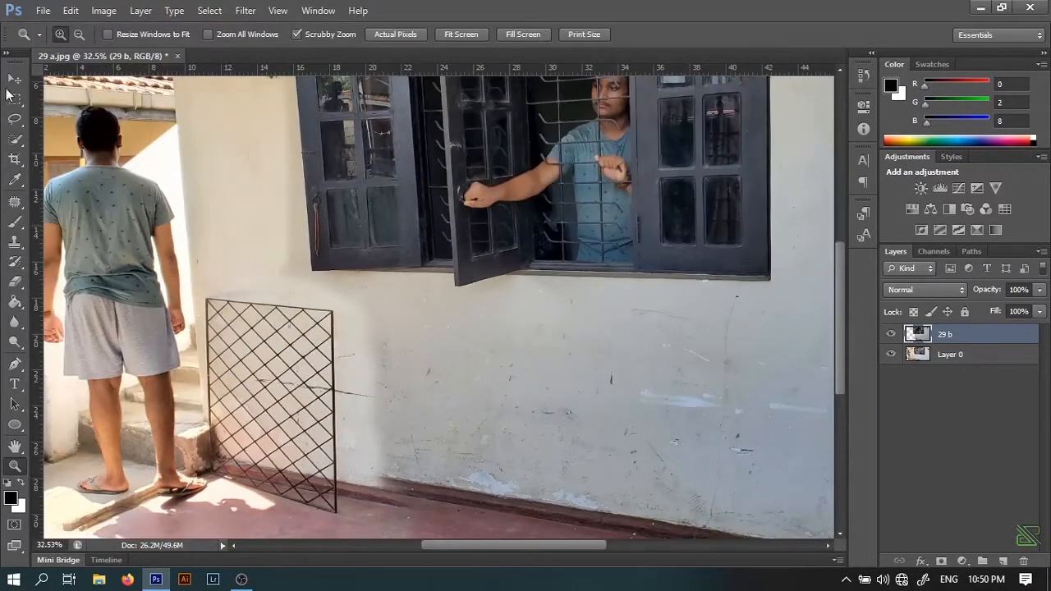
Compare the 29 b layer with the photo beneath, and nudge it down and slightly left until the skirting lines meet
left_click(14, 78)
left_click(895, 333)
left_click(894, 333)
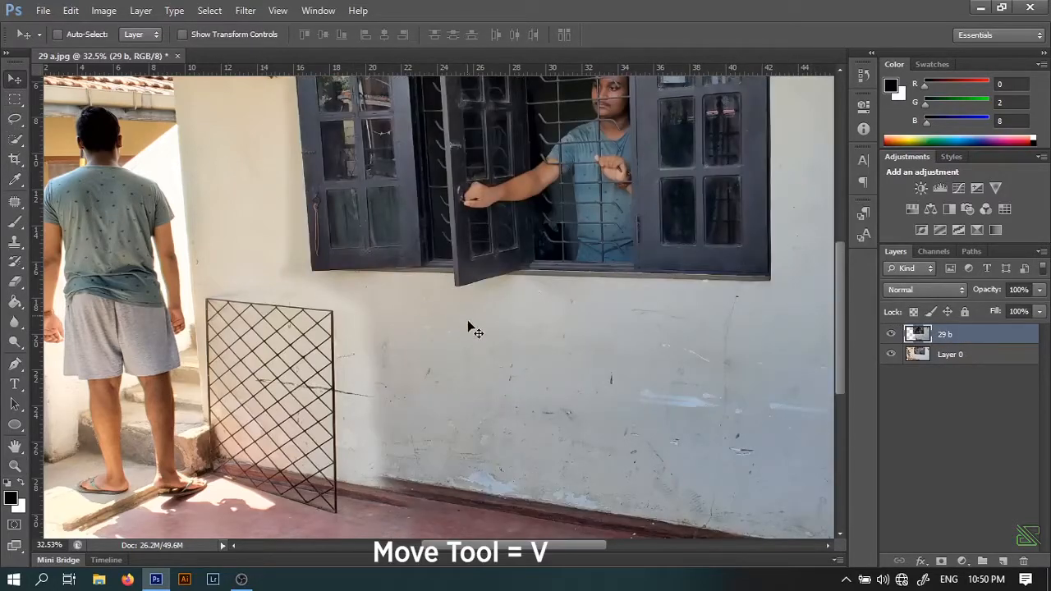
scroll(476, 328, "down", 2)
key("Down")
key("Down")
key("Down")
key("Down")
key("Down")
key("Down")
key("Down")
key("Down")
key("Down")
key("Down")
key("Down")
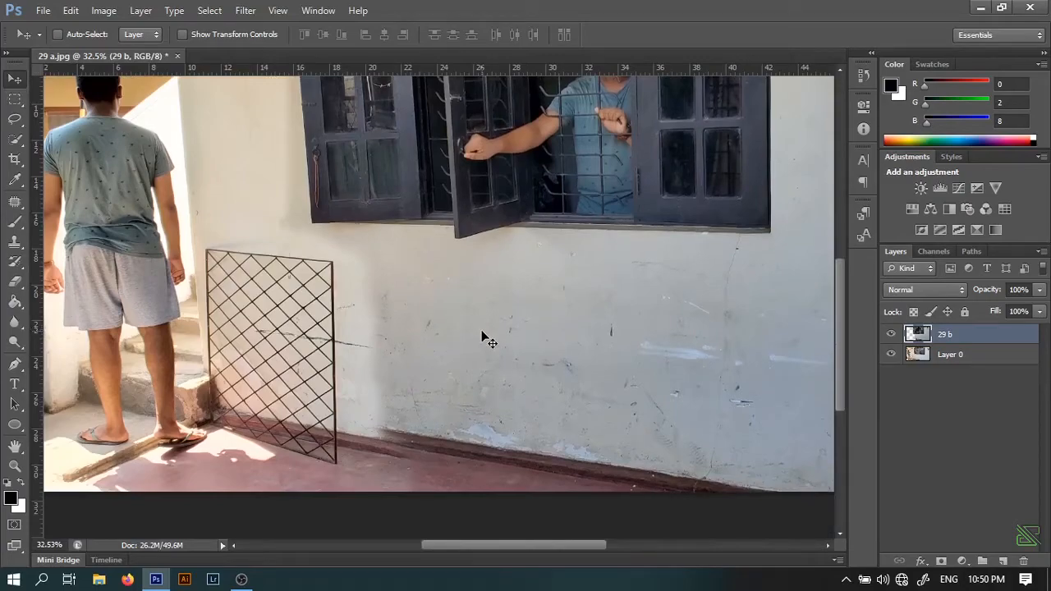
key("Down")
key("Down")
key("Down")
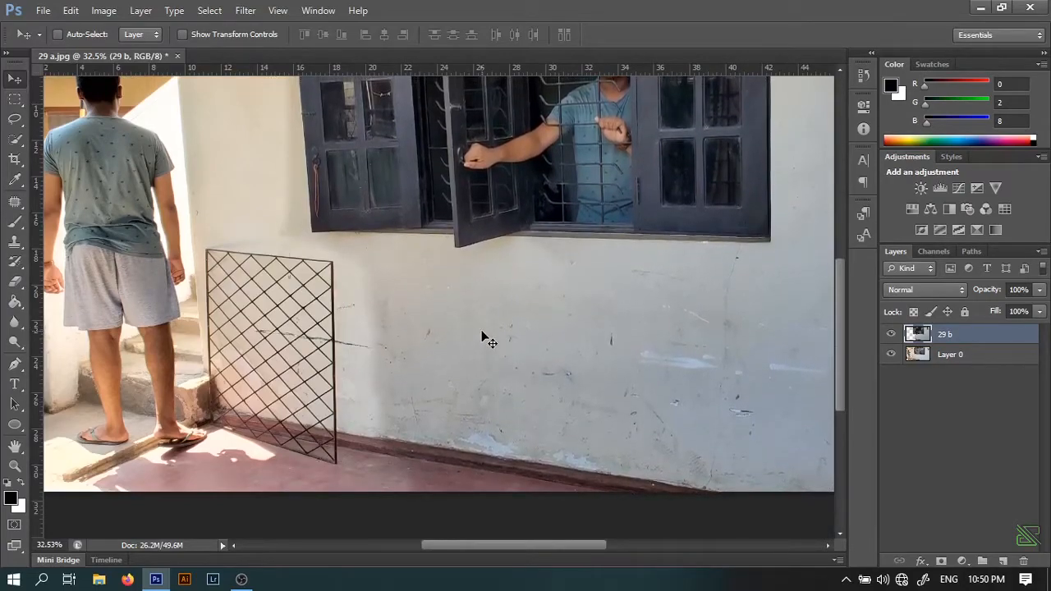
key("Left")
key("Down")
key("Down")
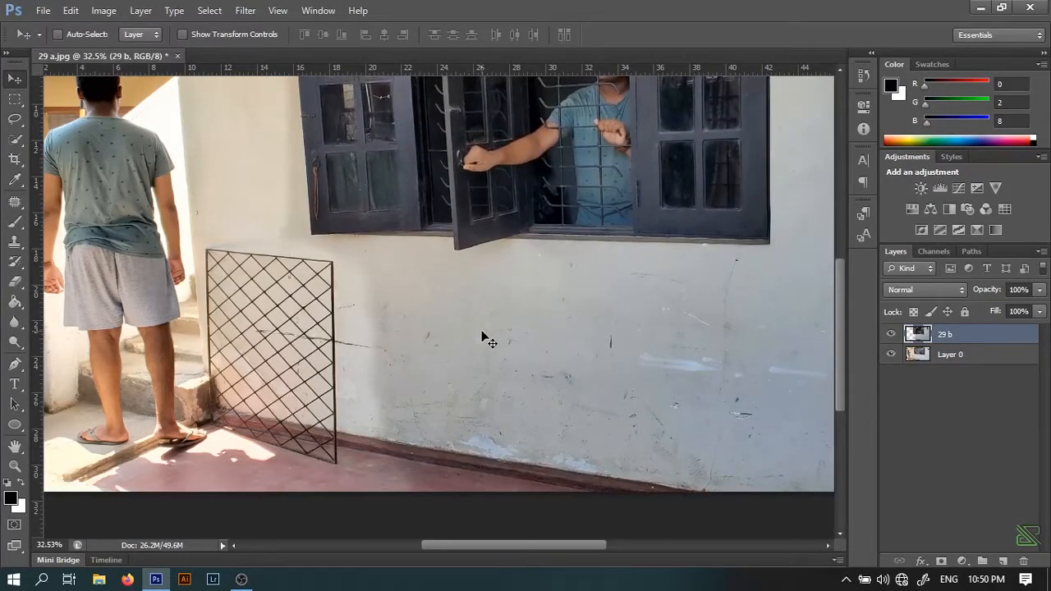
Merge the 29 b layer and Layer 0 into a single layer
key("ctrl+minus")
key("ctrl+minus")
key("ctrl+plus")
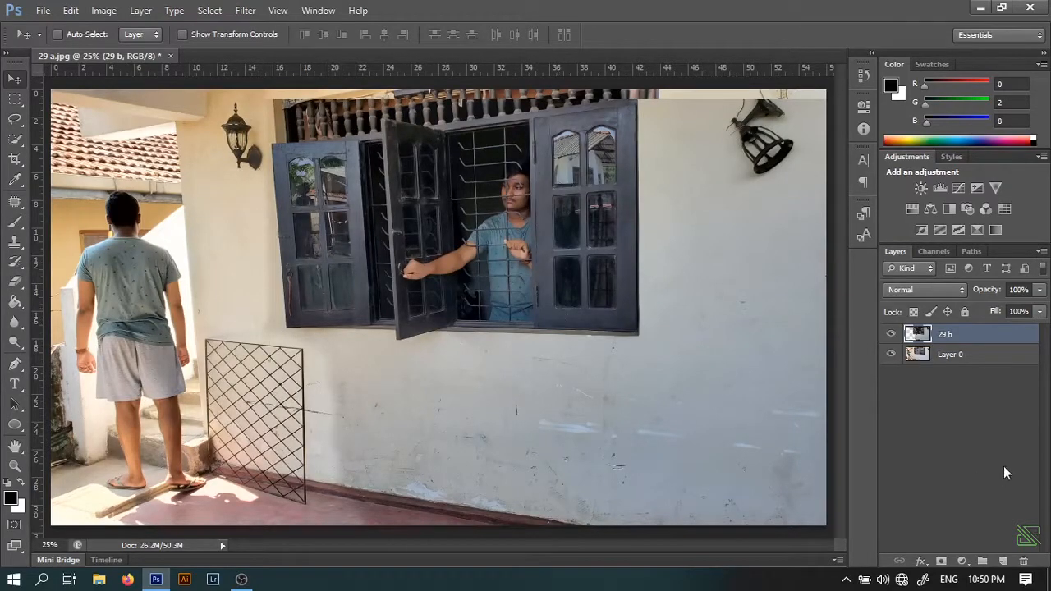
left_click(979, 354, "shift")
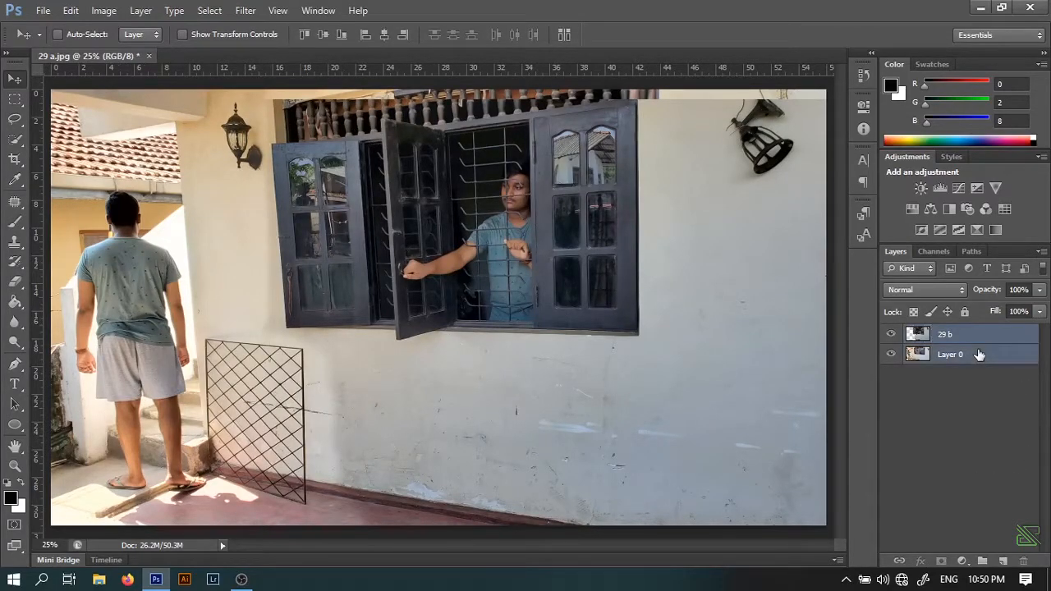
key("ctrl+e")
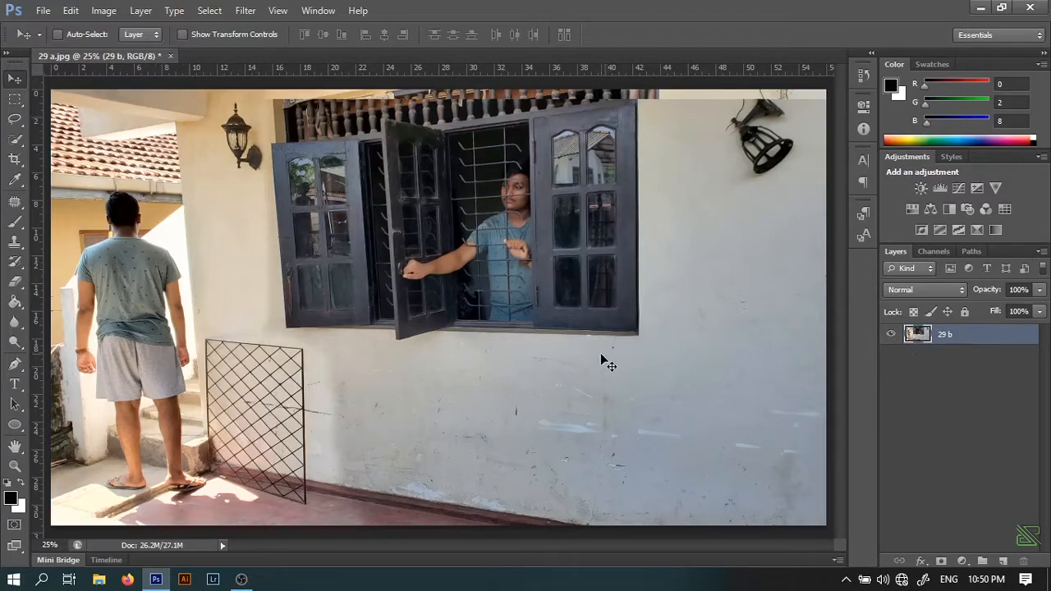
Marquee-select the picture inside its uneven edges, invert the selection, delete the outer border and deselect
key("ctrl+minus")
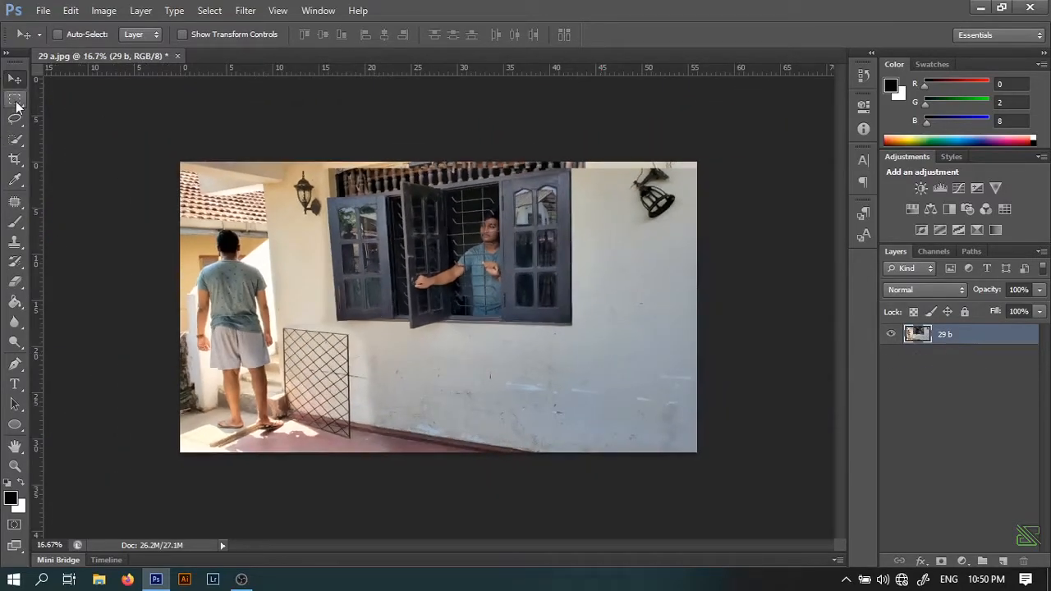
left_click(15, 99)
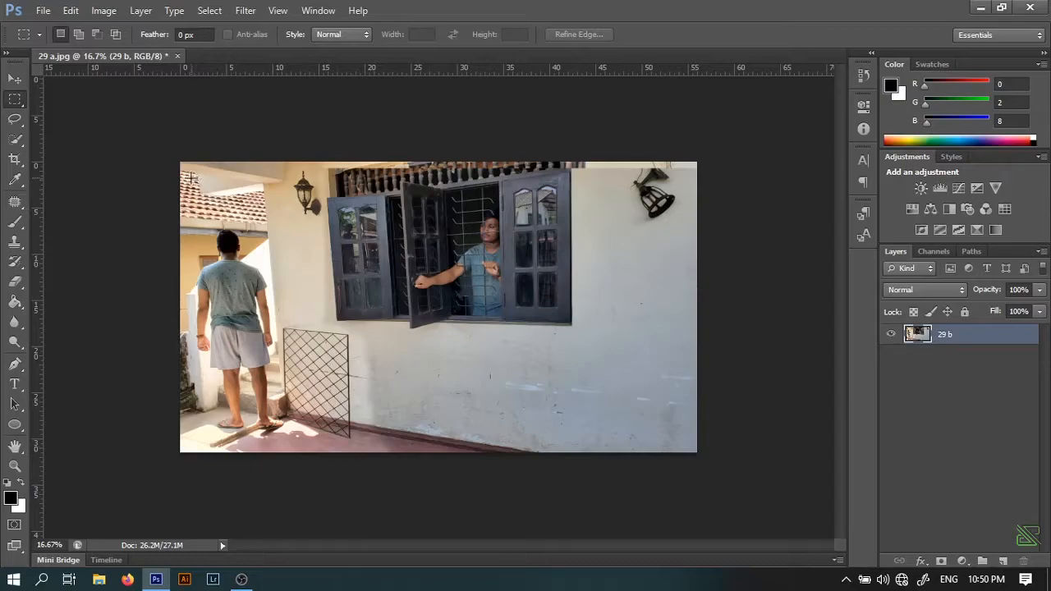
left_click_drag(191, 177, 654, 440)
right_click(523, 303)
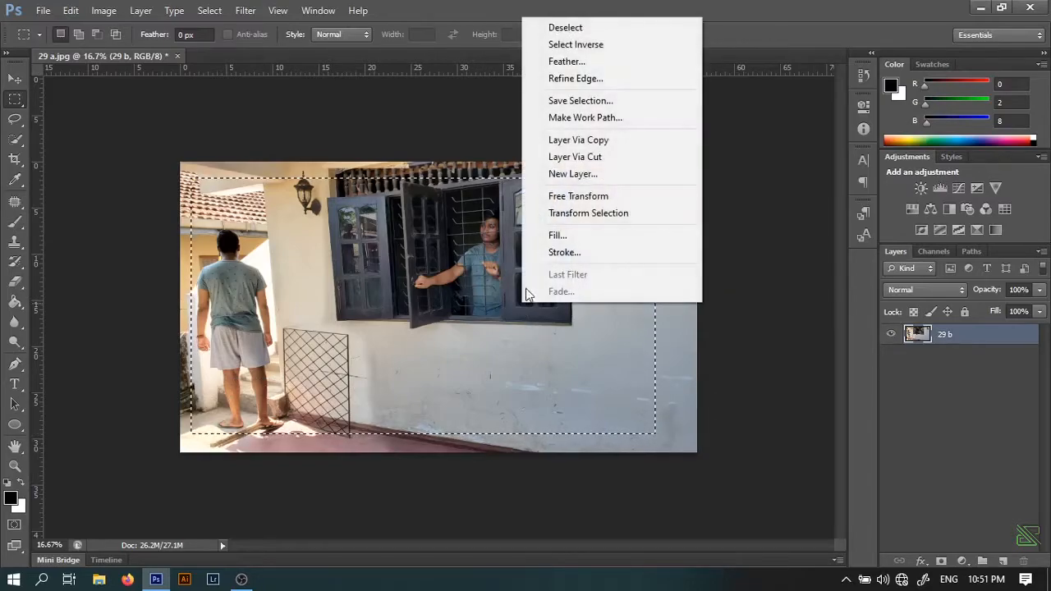
key("Escape")
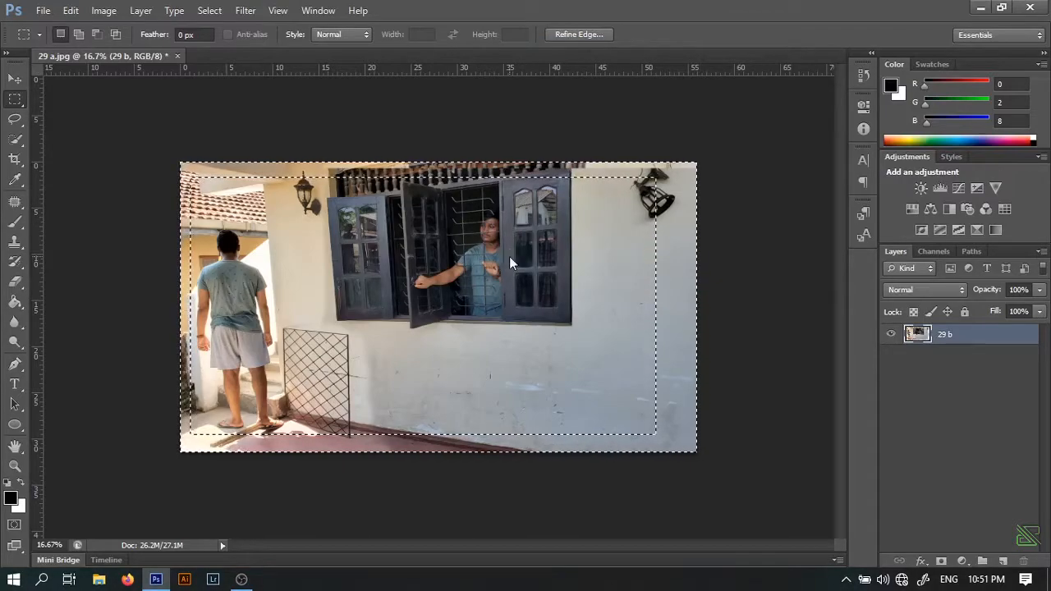
key("Delete")
key("ctrl+d")
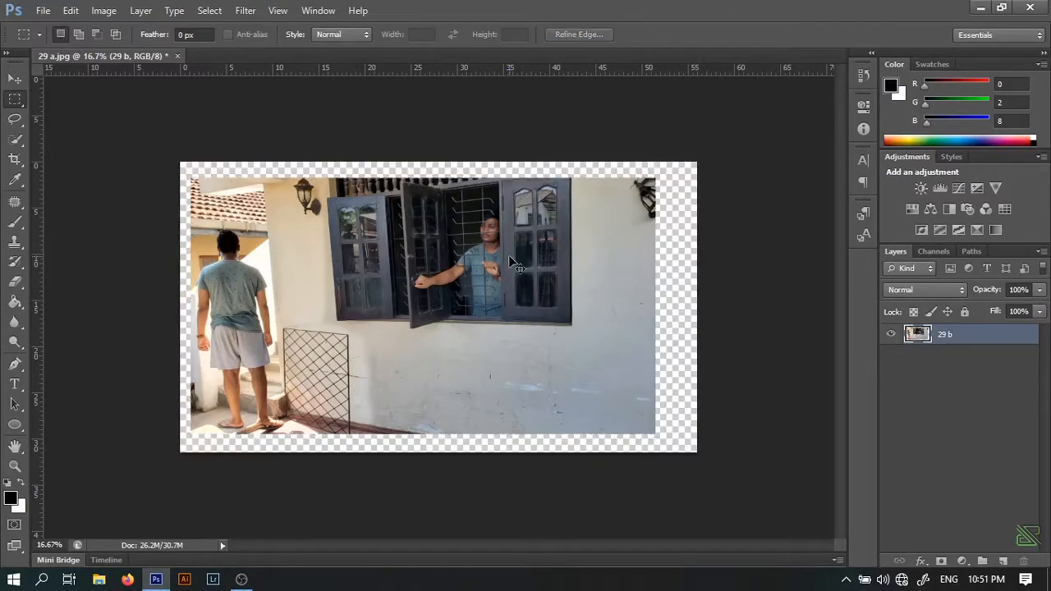
Move the trimmed picture to the canvas's upper-left corner and scale it up past the lower-right corner to fill the canvas
key("ctrl+t")
mouse_move(300, 325)
left_mouse_down()
mouse_move(280, 294)
mouse_move(288, 314)
left_mouse_up()
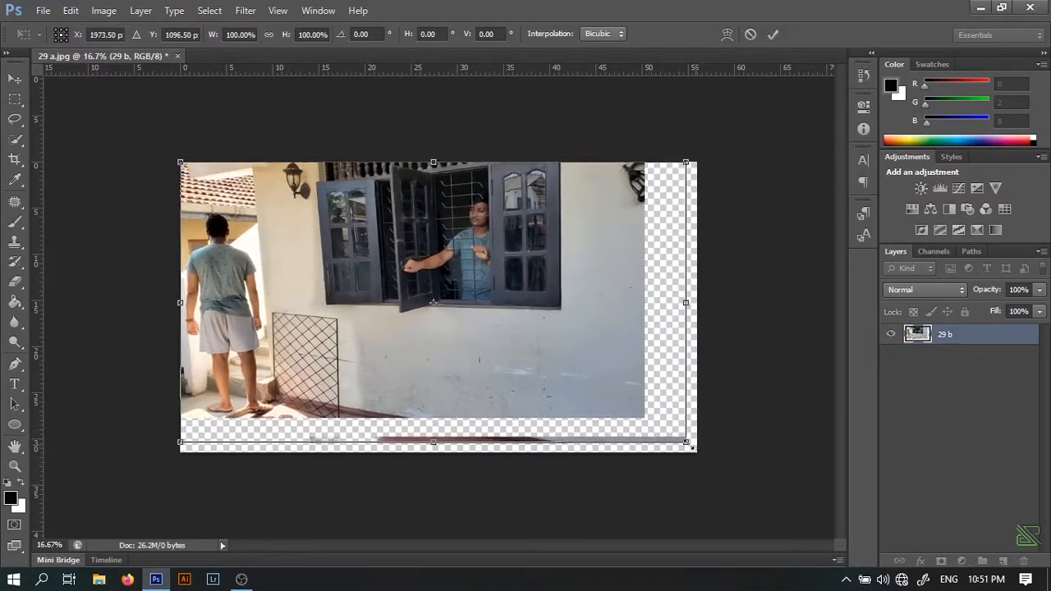
left_click_drag(684, 443, 763, 501)
key("Return")
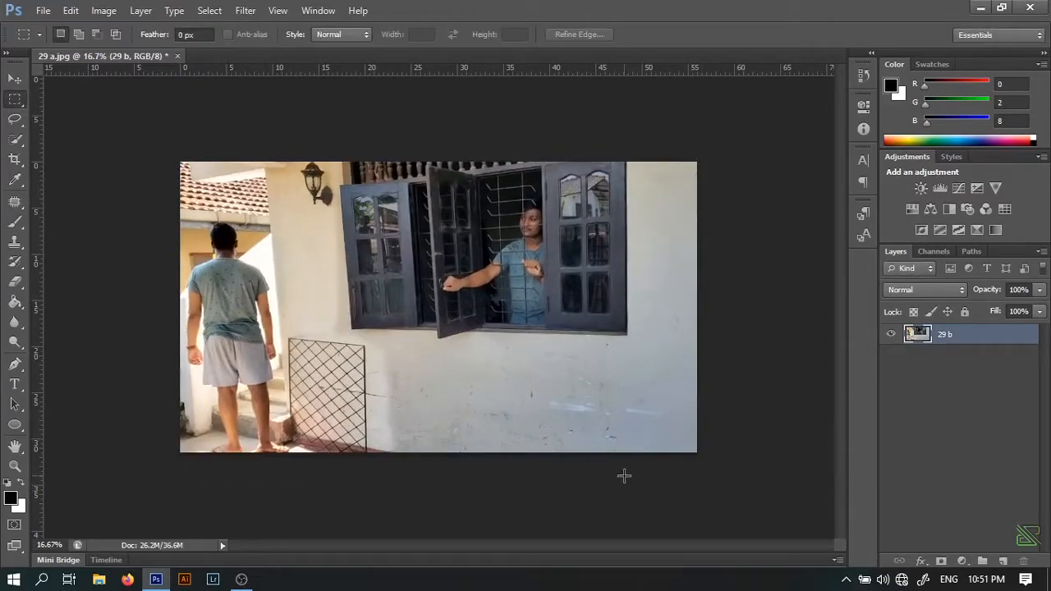
key("ctrl+plus")
key("ctrl+minus")
key("ctrl+plus")
key("ctrl+minus")
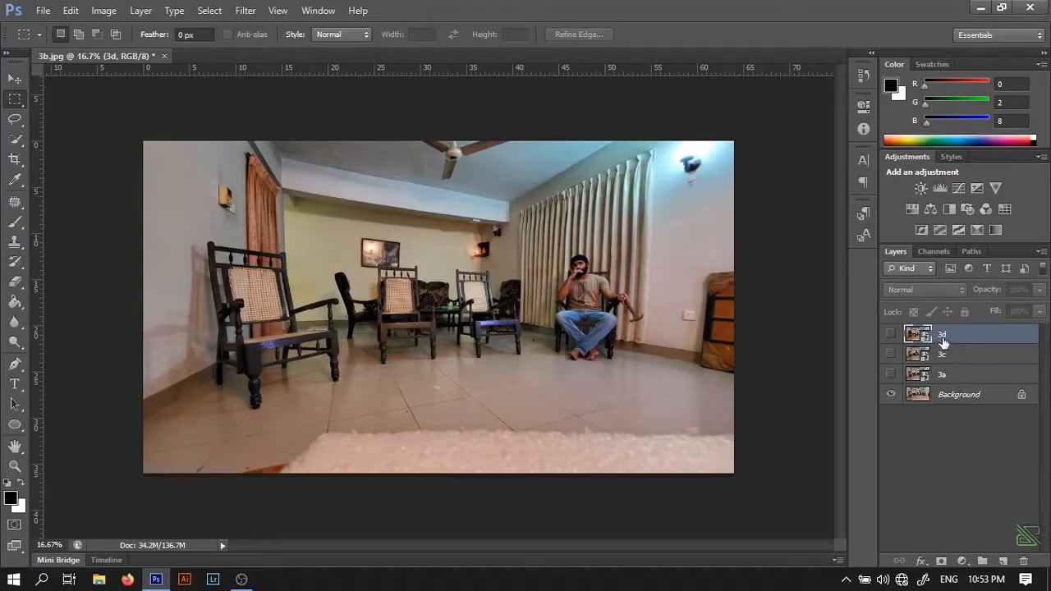
Rasterize layers 3d, 3c and 3a of 3b.jpg, and convert the locked Background into the regular layer Layer 0
left_click(958, 374, "shift")
right_click(958, 354)
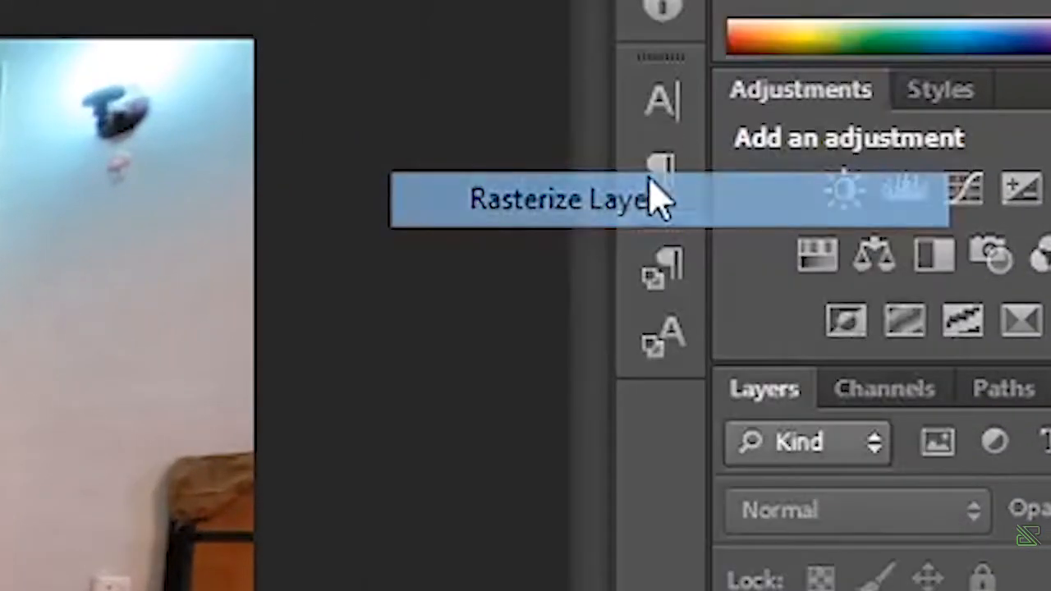
left_click(657, 197)
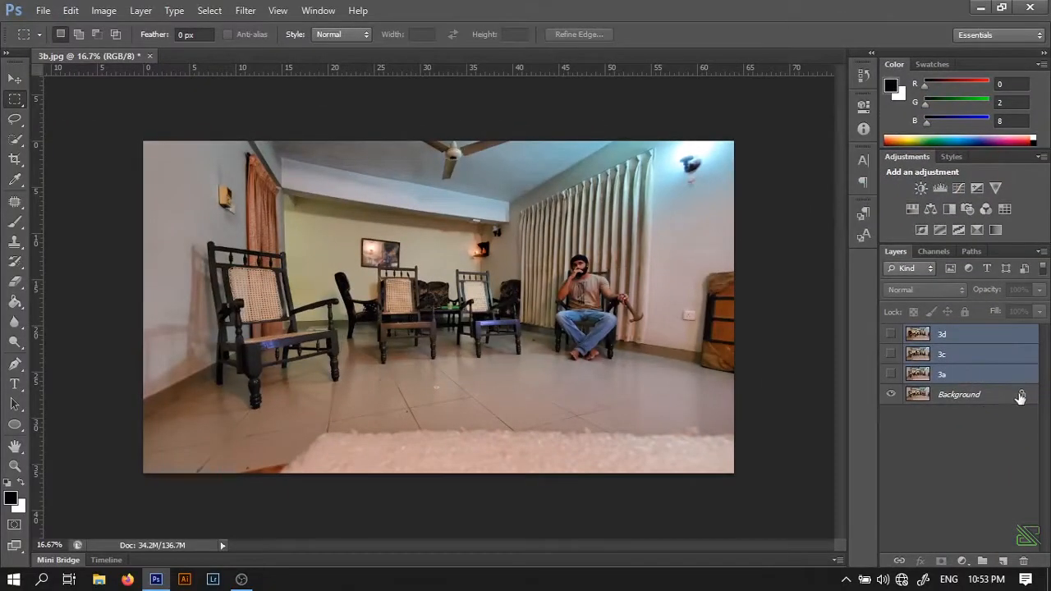
double_click(1021, 398)
left_click(669, 182)
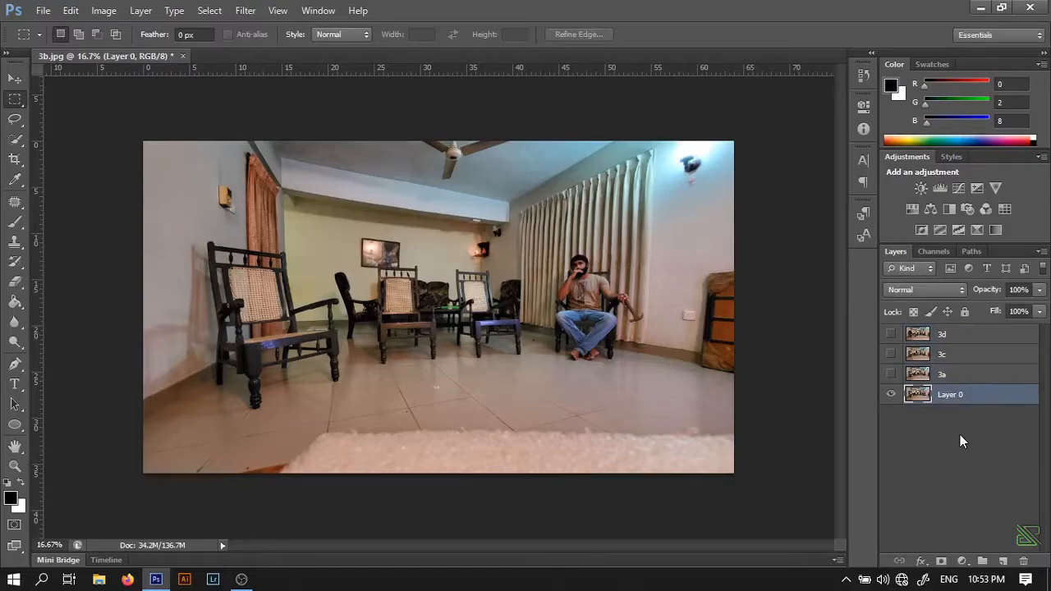
Show layer 3a, select it and lower its opacity to 51%
left_click(891, 374)
left_click(891, 374)
left_click(892, 374)
left_click(928, 379)
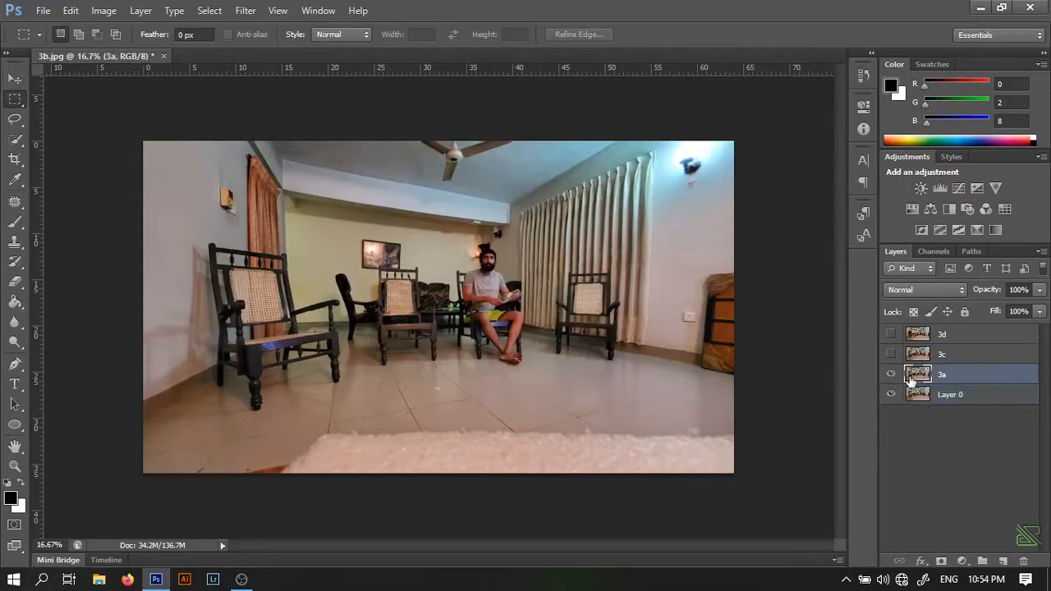
left_click(1040, 290)
left_click_drag(1029, 310, 1001, 307)
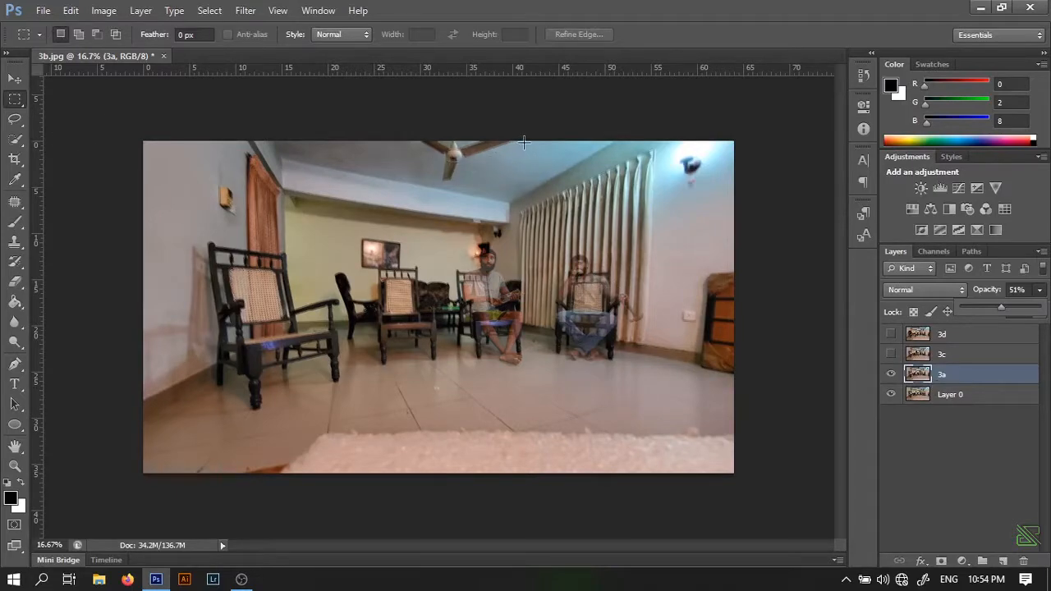
Delete the full-height part of layer 3a covering the curtain-side chair, deselect, and restore the layer's opacity to 100%
left_click_drag(538, 141, 796, 532)
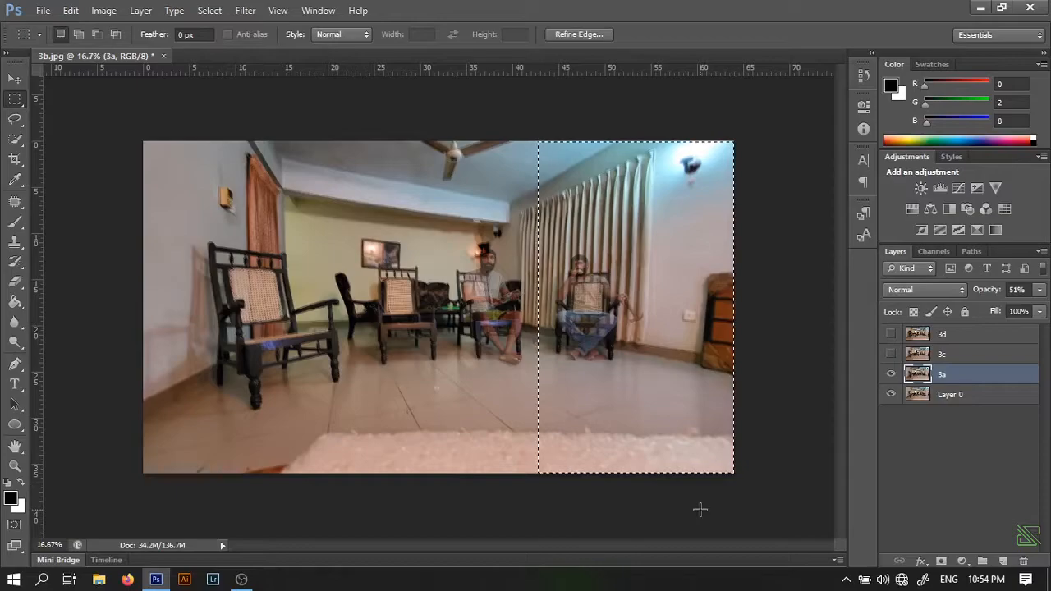
key("Delete")
key("ctrl+d")
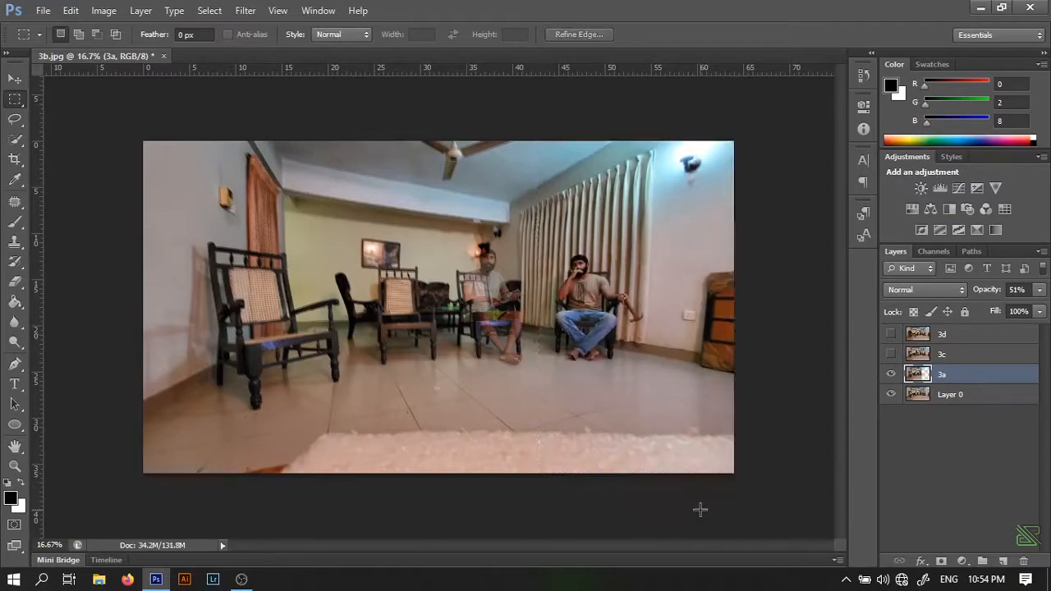
left_click(1039, 289)
left_click_drag(1004, 307, 1042, 307)
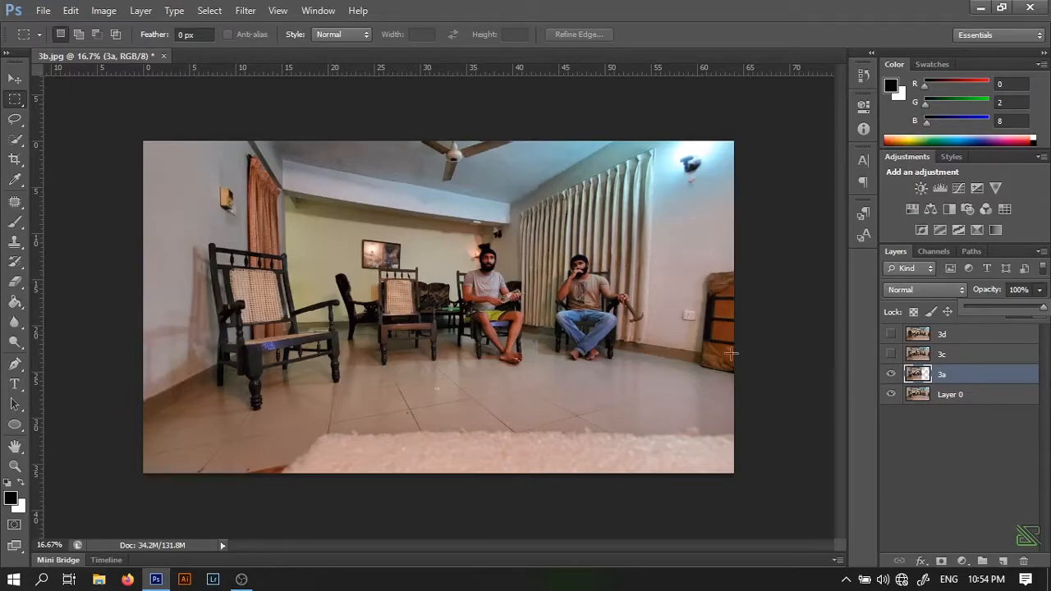
Show layer 3c, select it and lower its opacity to 53%
left_click(891, 353)
left_click(980, 354)
left_click(1039, 289)
left_click_drag(1038, 310, 1004, 312)
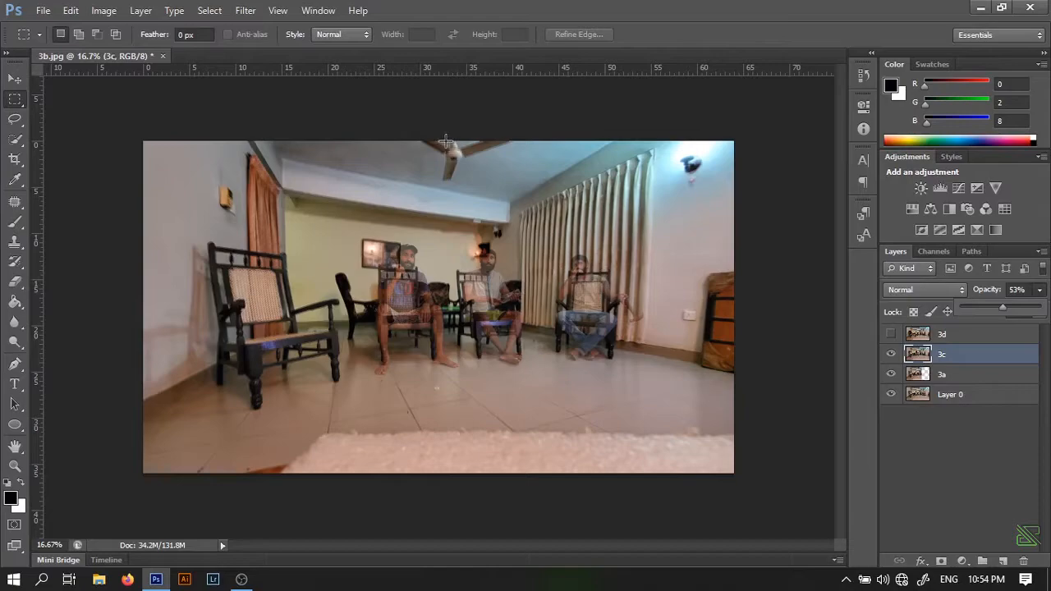
left_click_drag(456, 141, 780, 542)
left_click(640, 493)
key("ctrl+shift+d")
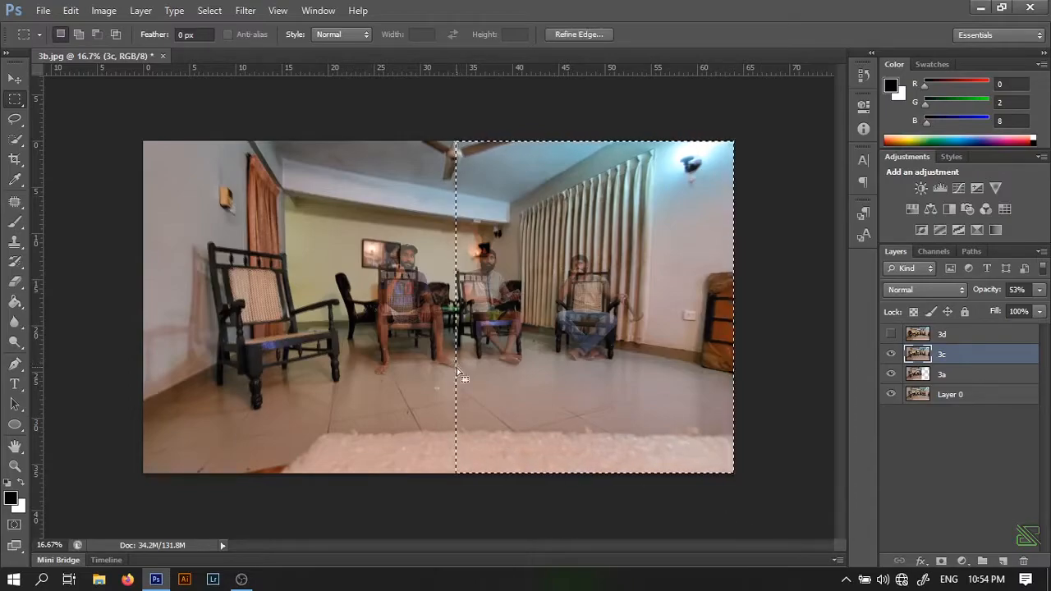
key("ctrl+d")
Delete the parts of layer 3c covering the two men on the curtain side, first above their feet, then the floor area beyond his foot
left_click_drag(456, 141, 753, 356)
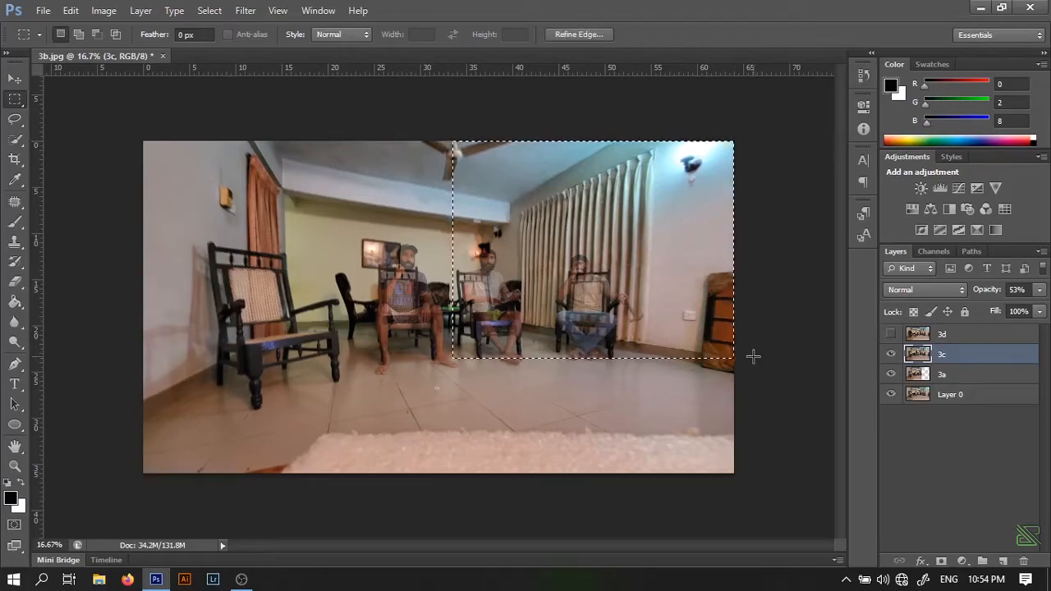
key("Delete")
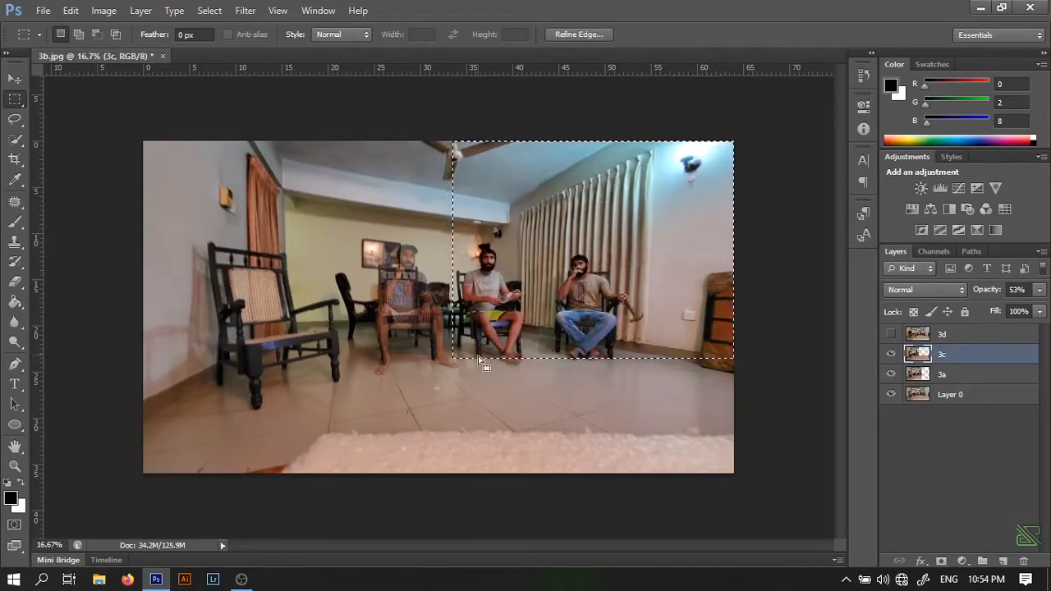
key("ctrl+d")
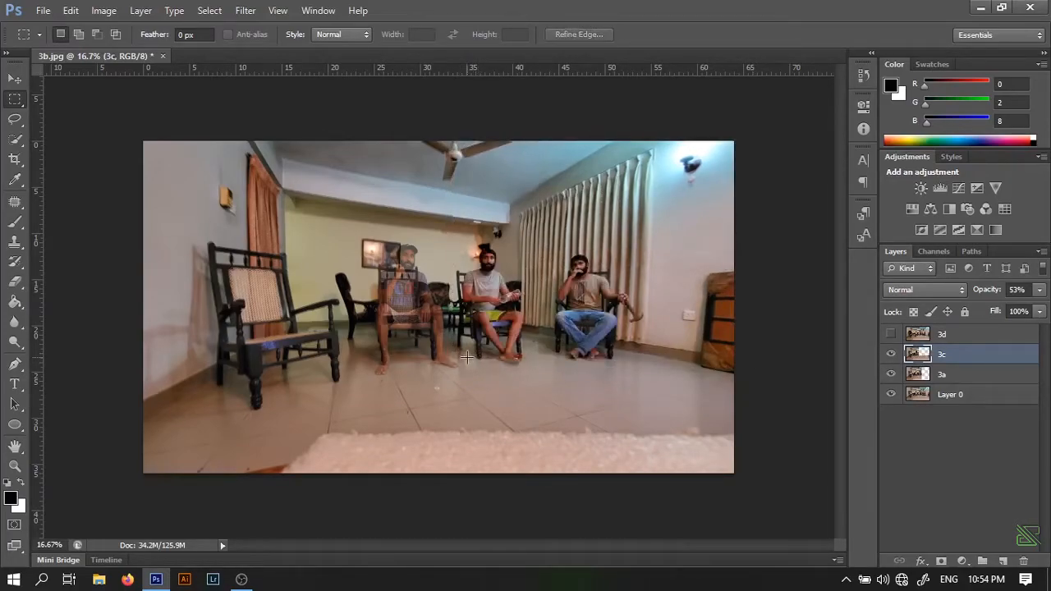
left_click_drag(466, 357, 817, 546)
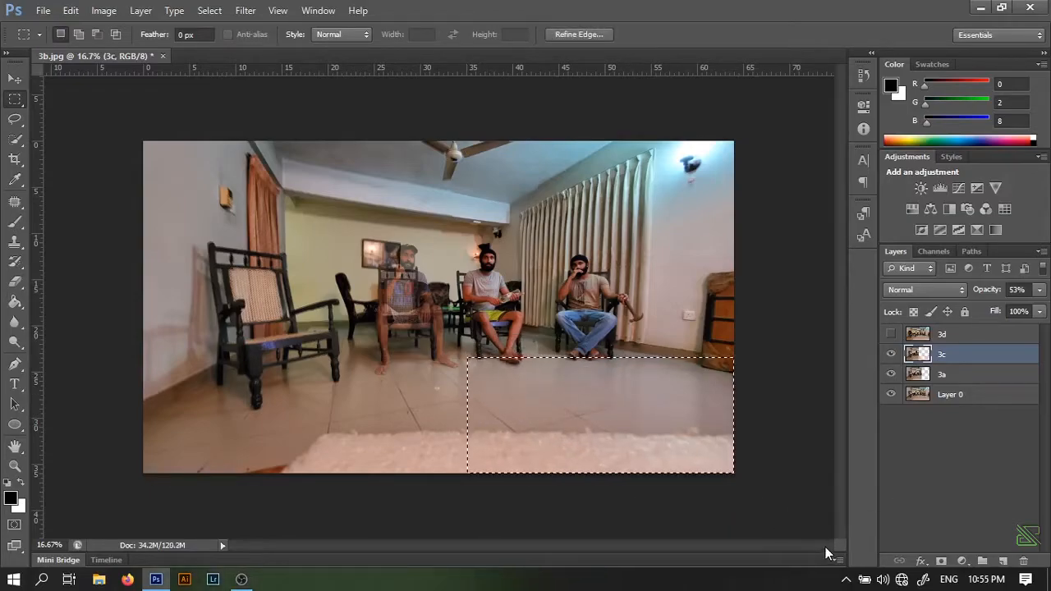
key("ctrl+d")
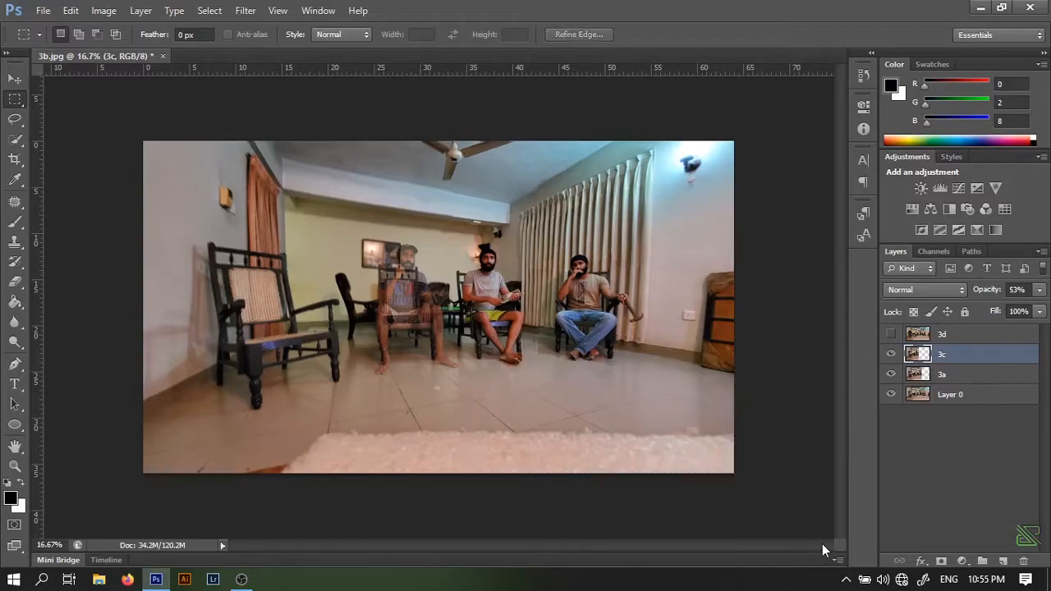
Show layer 3d, select it and set its opacity to 65%
left_click(942, 337)
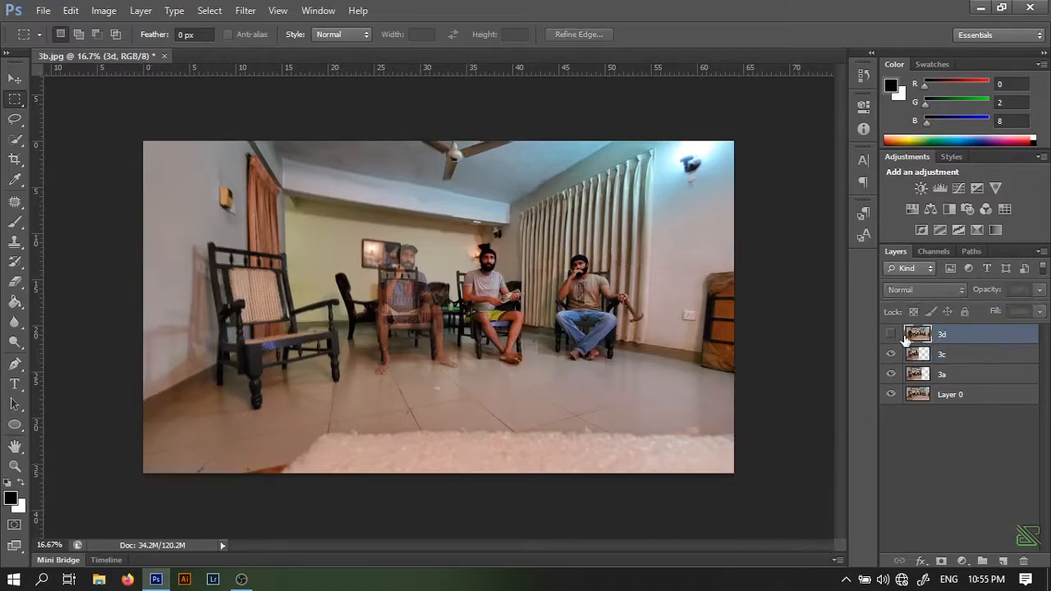
left_click(891, 335)
left_click(1040, 290)
left_click_drag(1040, 307, 1000, 312)
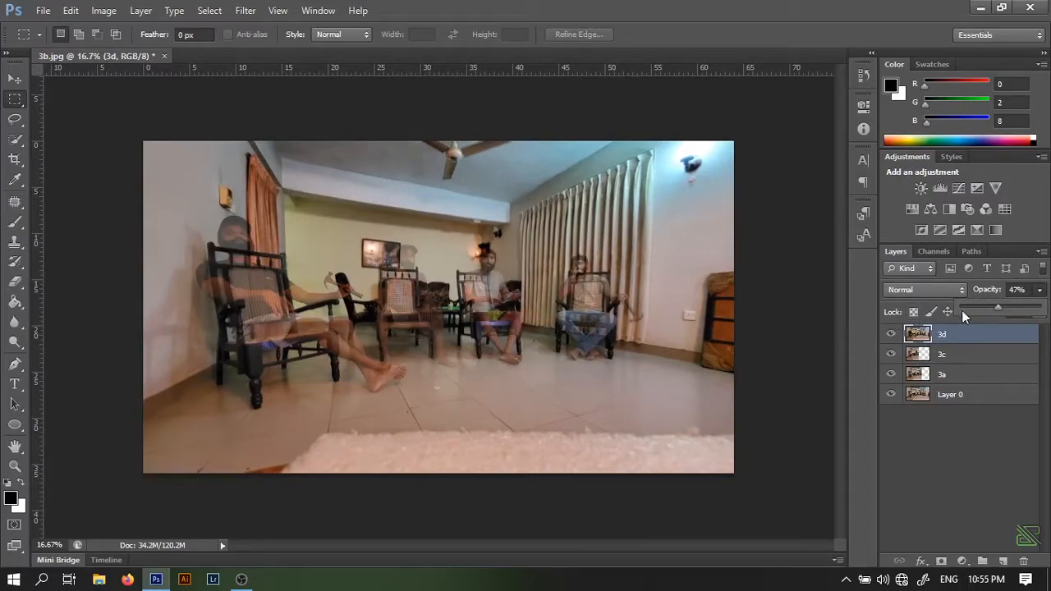
left_click_drag(1006, 310, 1012, 308)
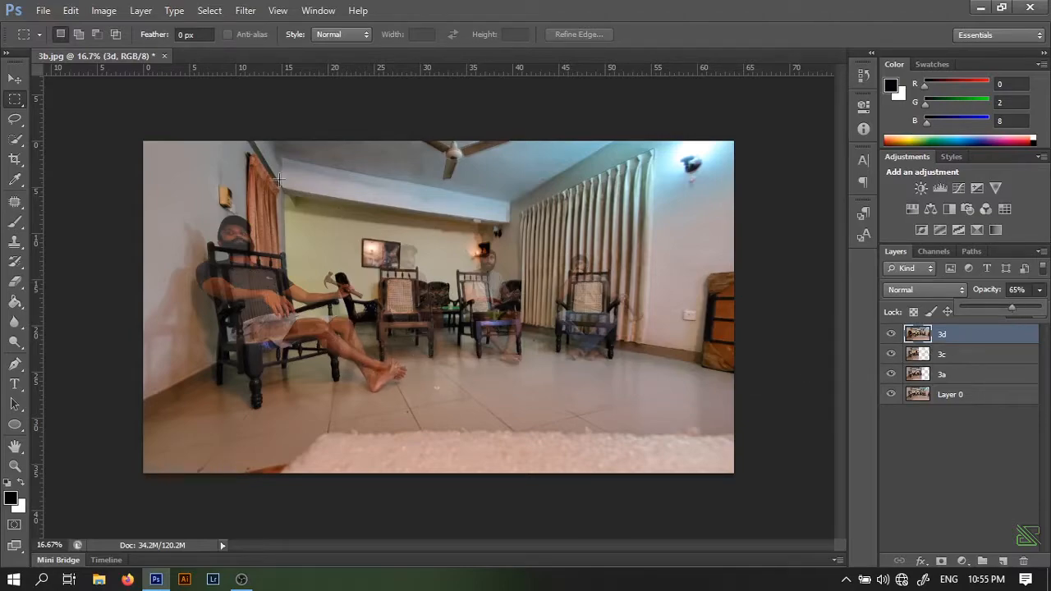
Delete the upper part of layer 3d covering the three far chairs, from the framed picture to the room's far side, and deselect
left_click_drag(364, 140, 757, 336)
key("Delete")
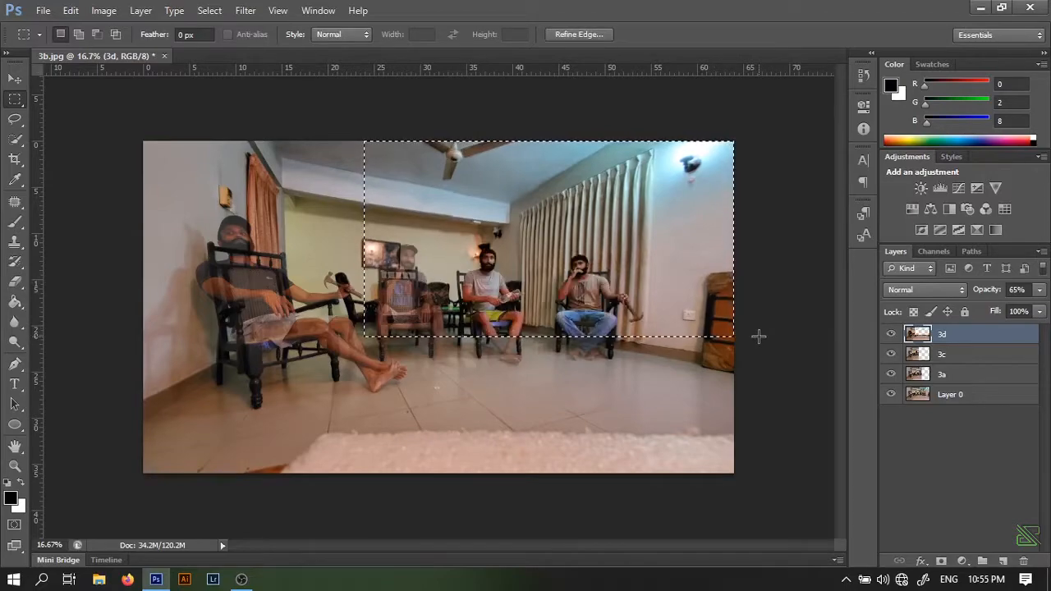
key("ctrl+d")
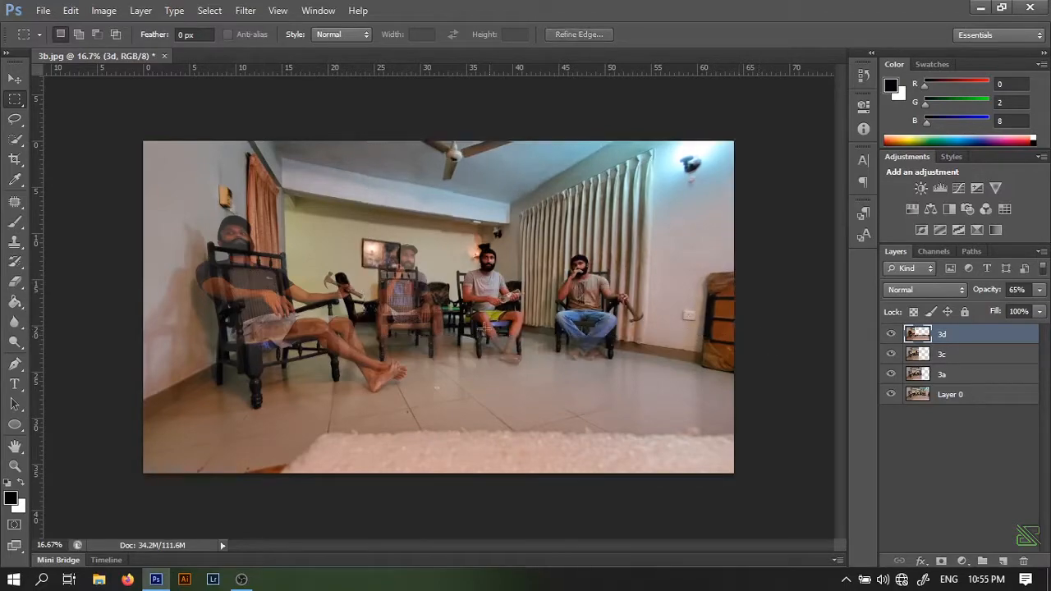
left_click_drag(407, 337, 445, 372)
key("Delete")
key("ctrl+d")
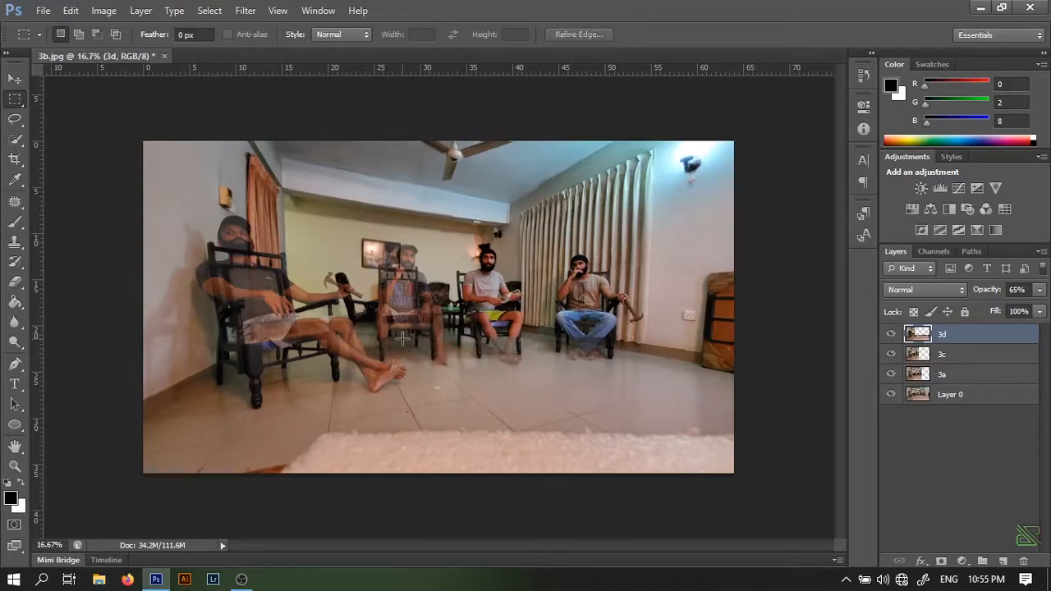
key("ctrl+alt+z")
key("ctrl+alt+z")
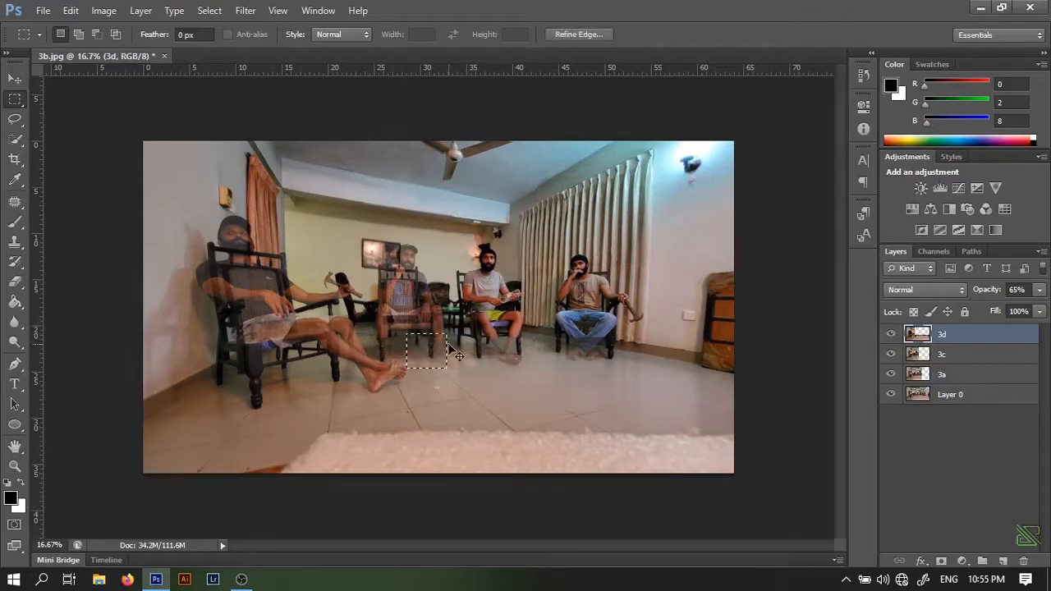
key("ctrl+d")
Delete the floor and rug area of layer 3d beyond the foreground man's toes, below the far seats, and deselect
left_click_drag(416, 331, 816, 550)
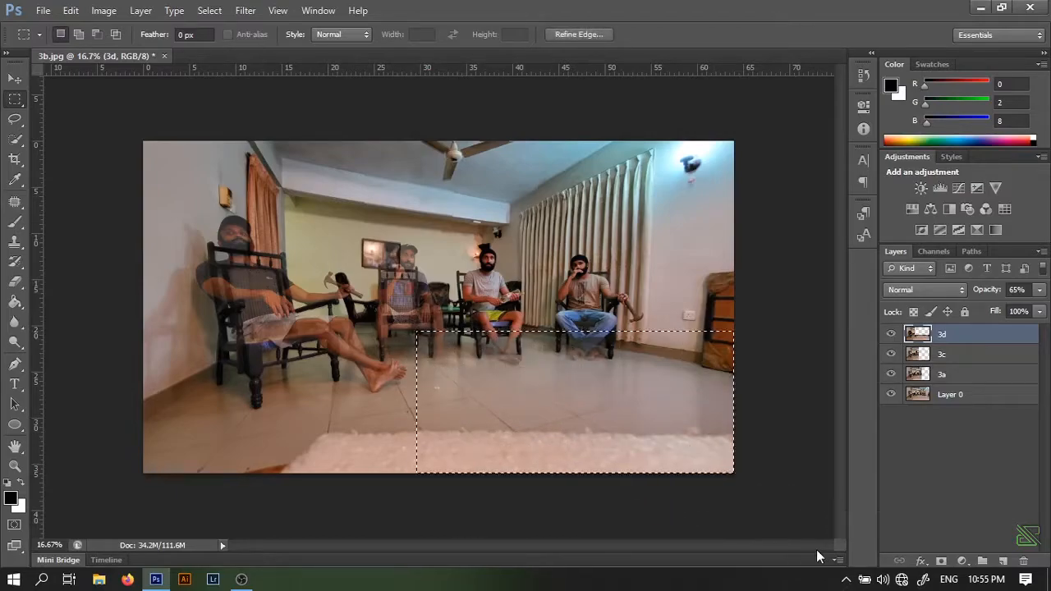
key("Delete")
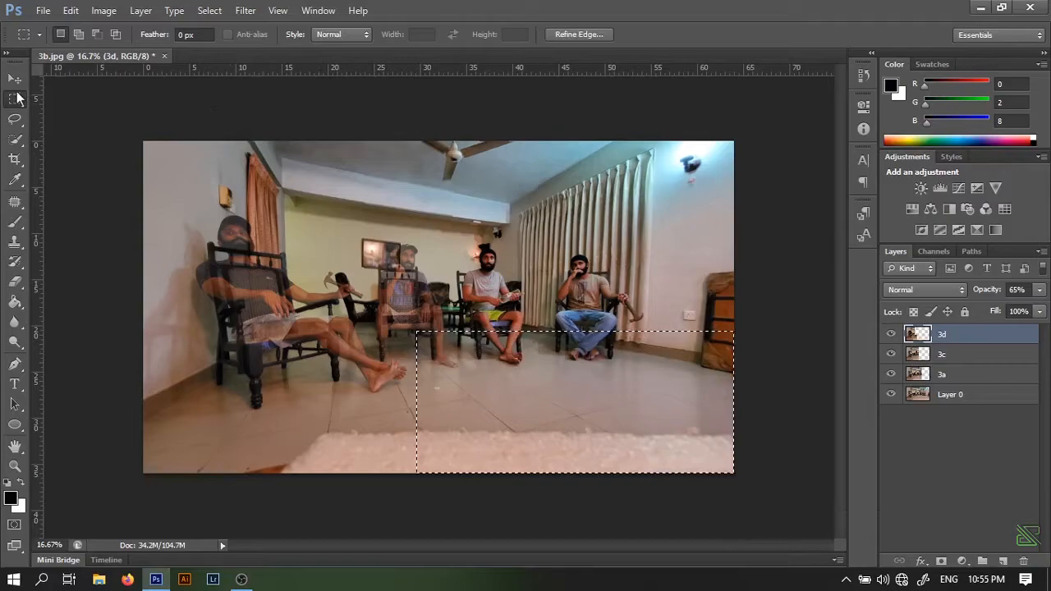
left_click(14, 78)
key("ctrl+d")
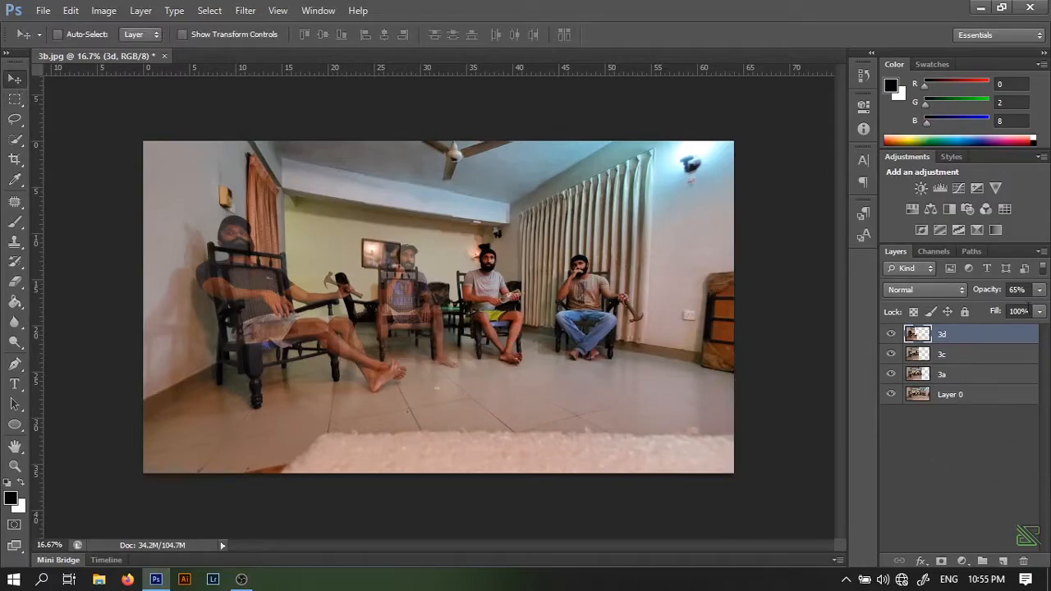
Restore layers 3d and 3c to 100% opacity and leave no layer selected
left_click(1041, 292)
left_click(1040, 307)
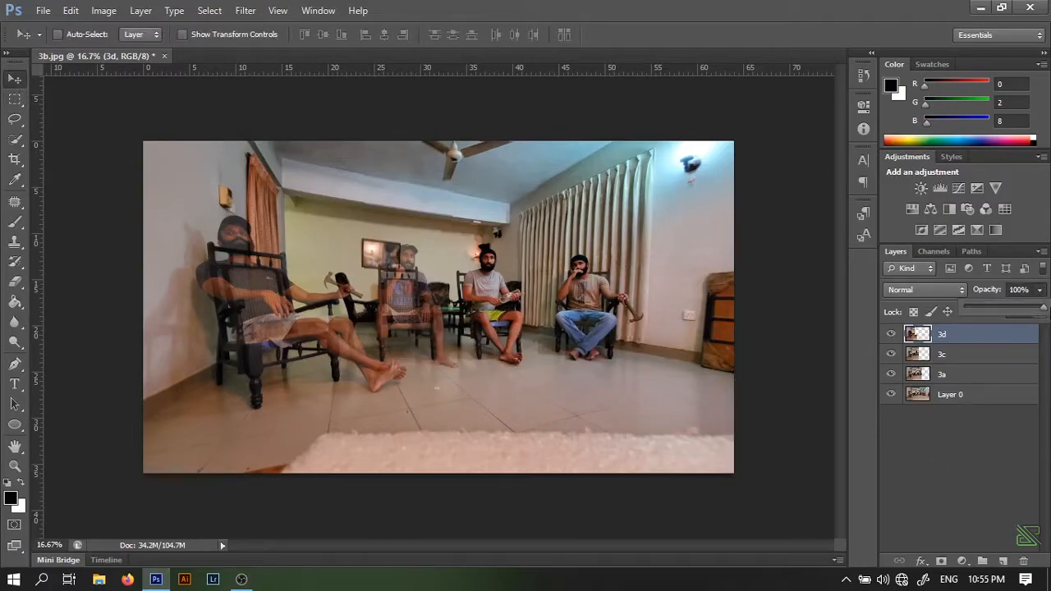
left_click(993, 350)
left_click(1040, 290)
left_click(1040, 306)
left_click(1015, 369)
left_click(1005, 397)
left_click(959, 450)
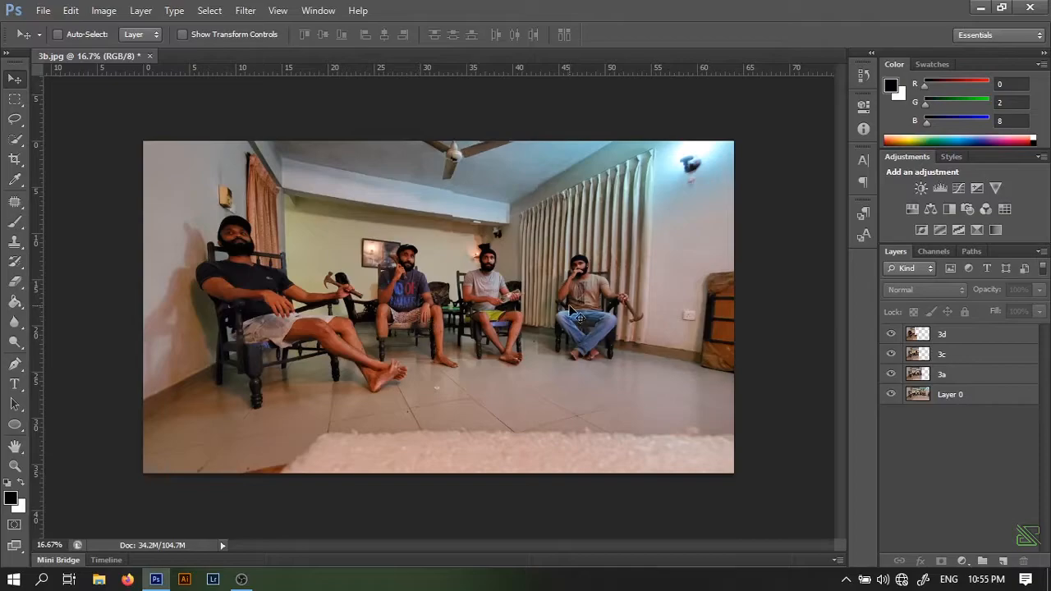
Examine the four-man composite up close for visible seams and cut-off body parts
key("ctrl+plus")
key("ctrl+plus")
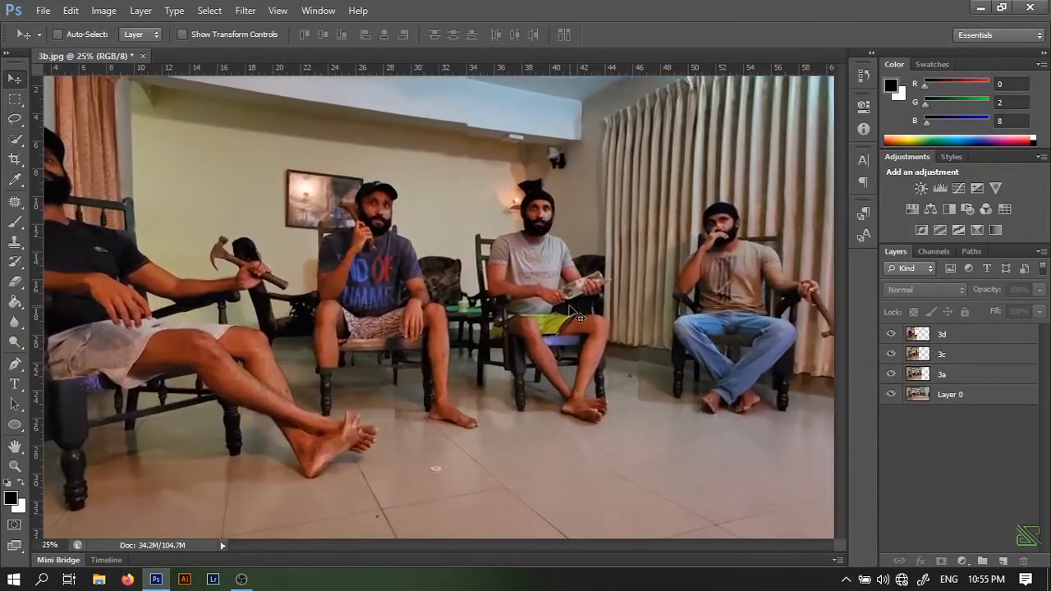
scroll(258, 369, "up", 1)
scroll(258, 368, "up", 1)
scroll(269, 384, "down", 1)
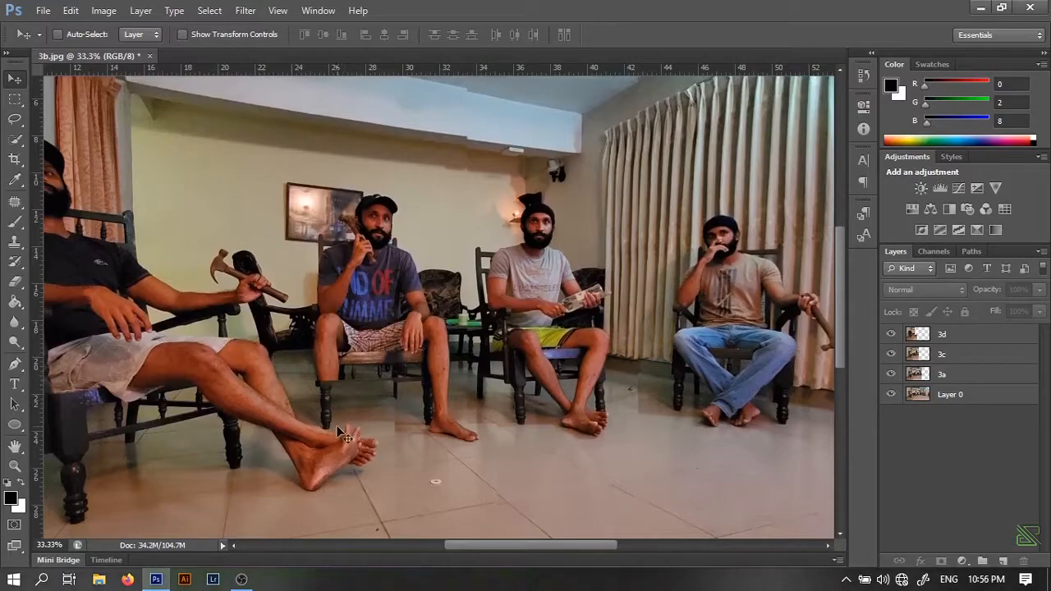
scroll(383, 392, "down", 2)
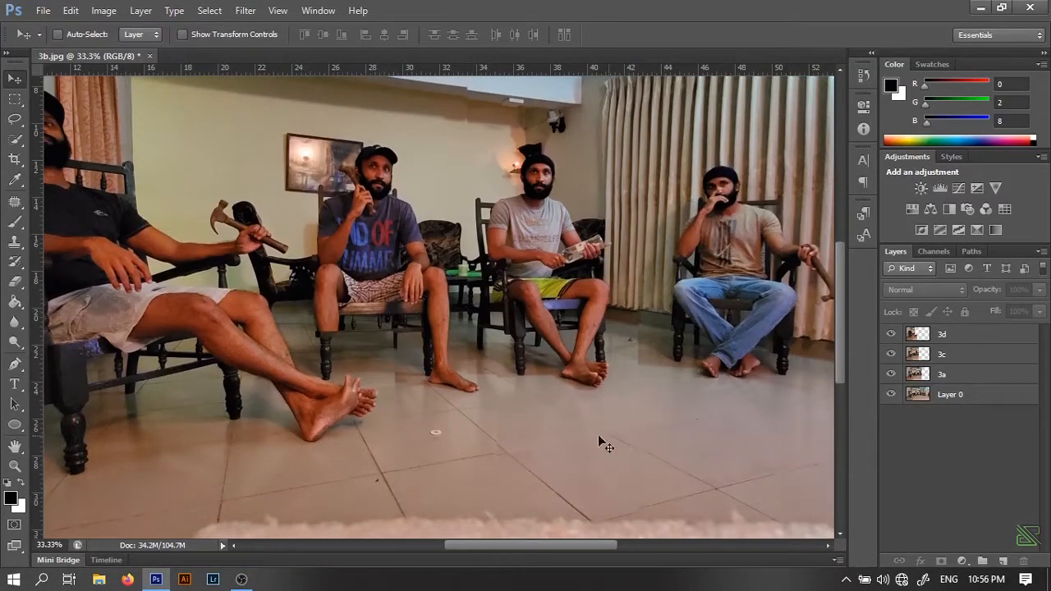
left_click(496, 486)
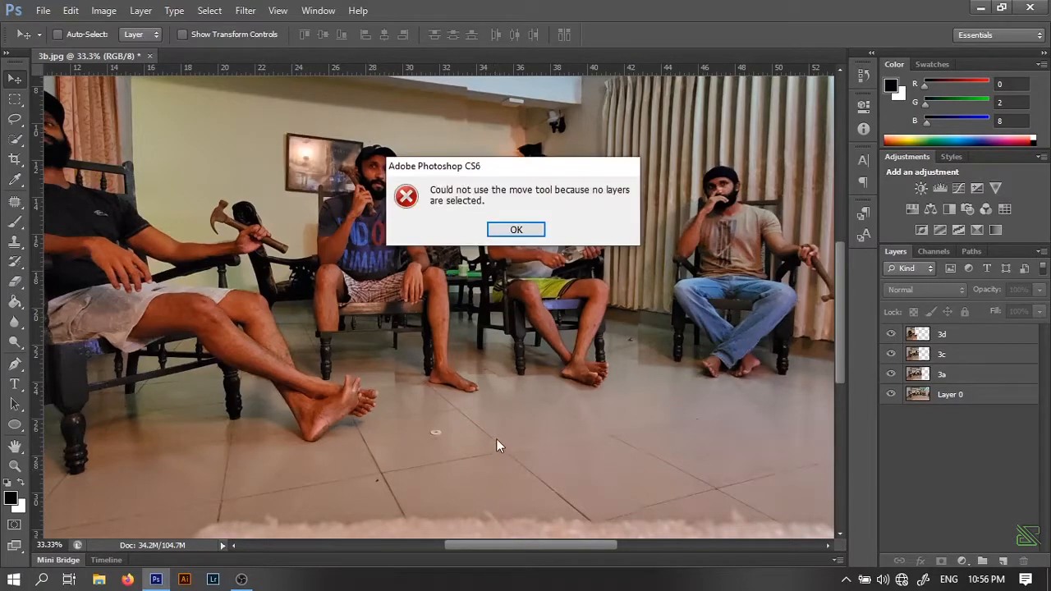
left_click(521, 229)
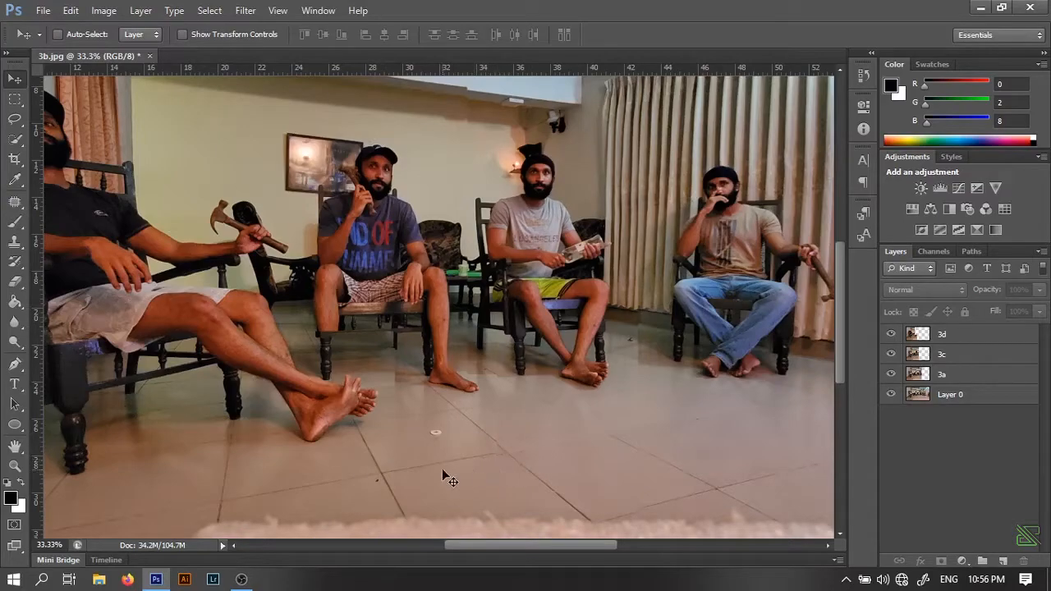
scroll(450, 480, "left", 1)
scroll(450, 468, "up", 4)
scroll(449, 468, "left", 4)
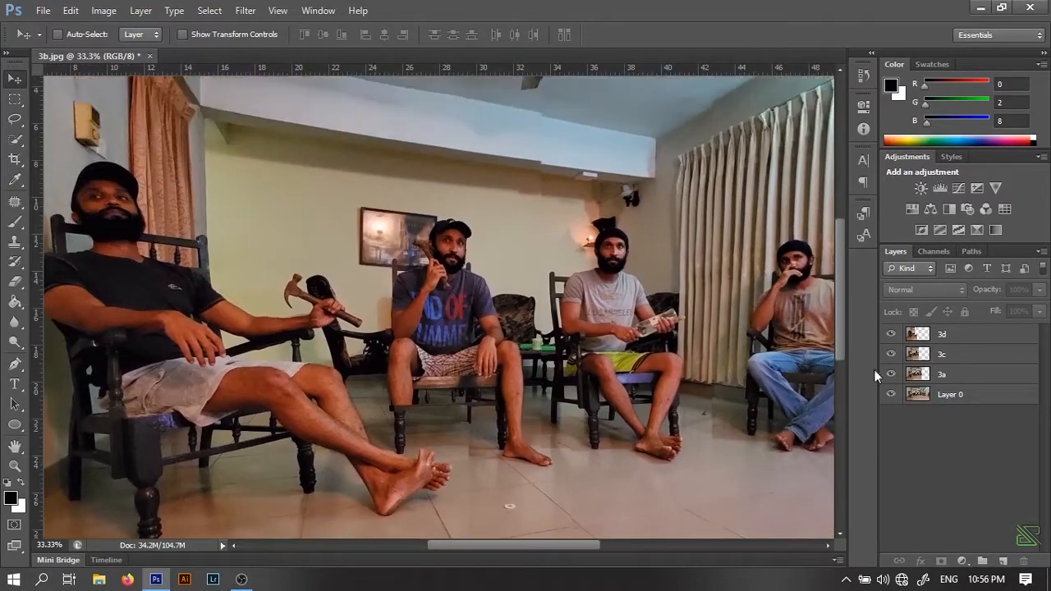
Select layer 3d and prepare the Eraser with a 100 px brush
left_click(945, 334)
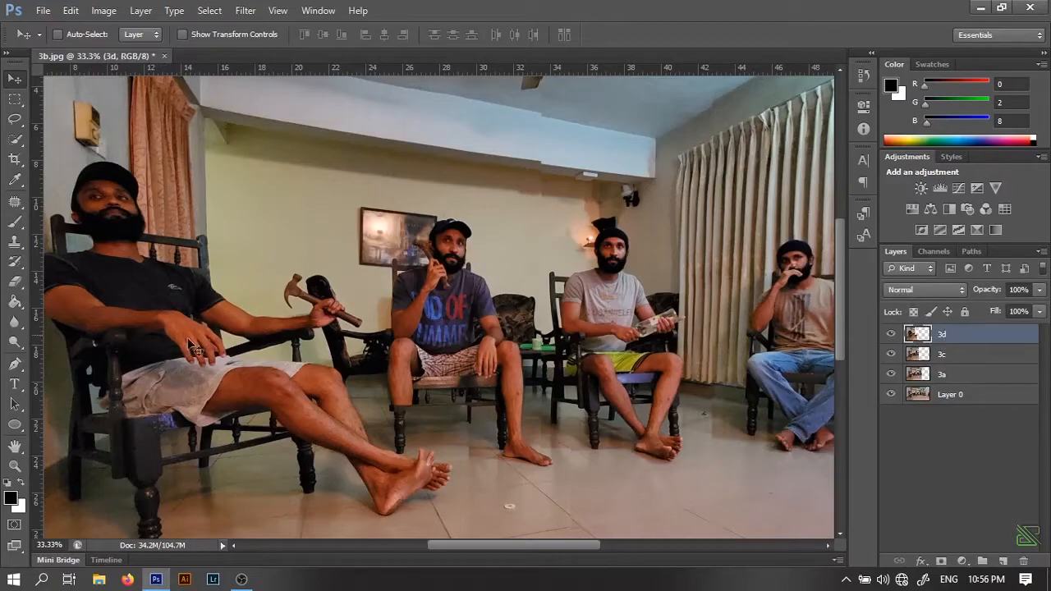
left_click(15, 282)
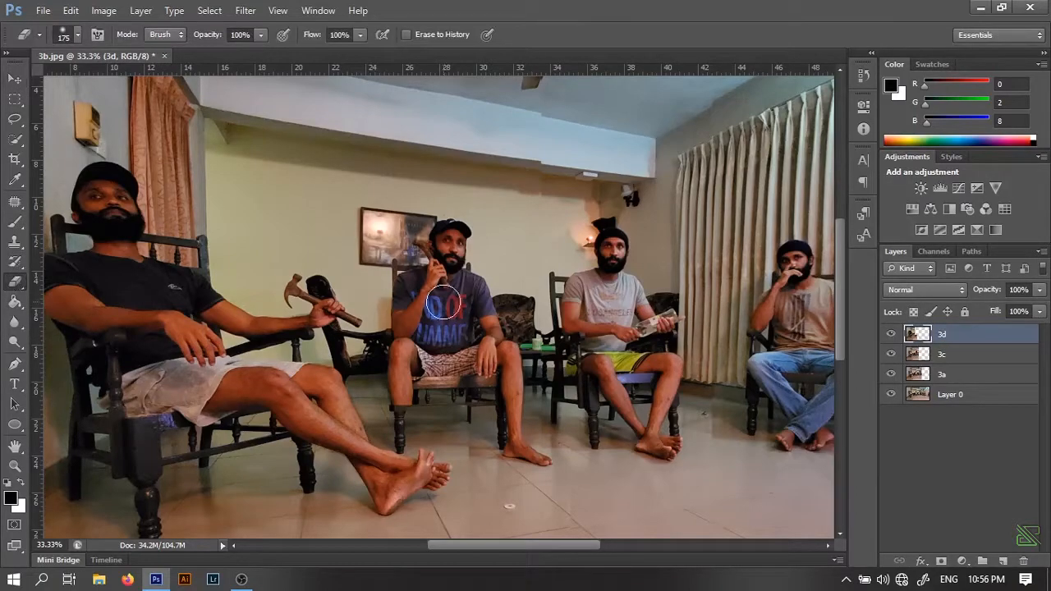
key("bracketleft")
key("bracketleft")
right_click(349, 278)
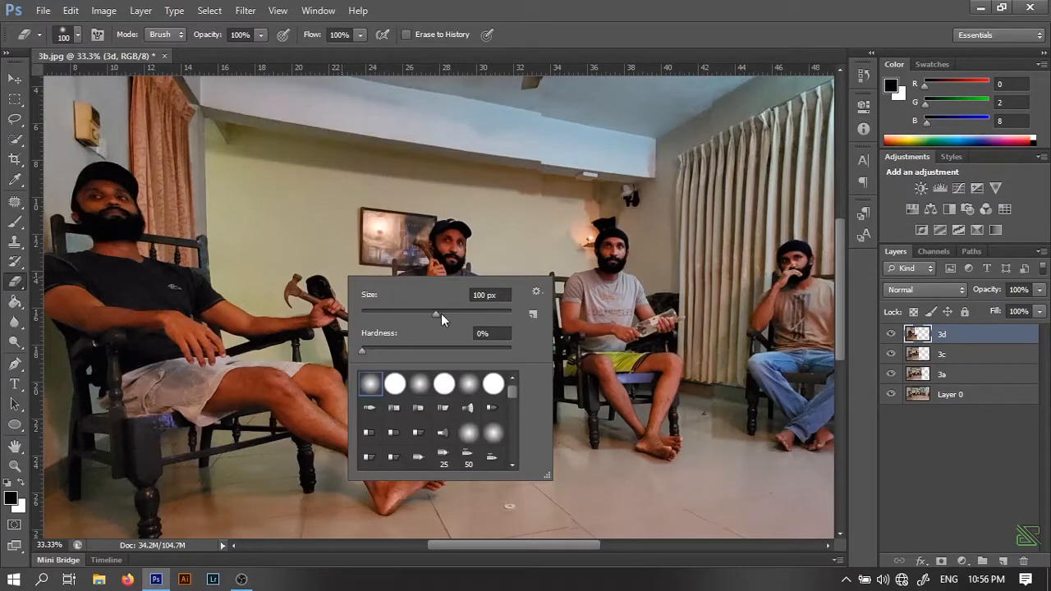
left_click(437, 314)
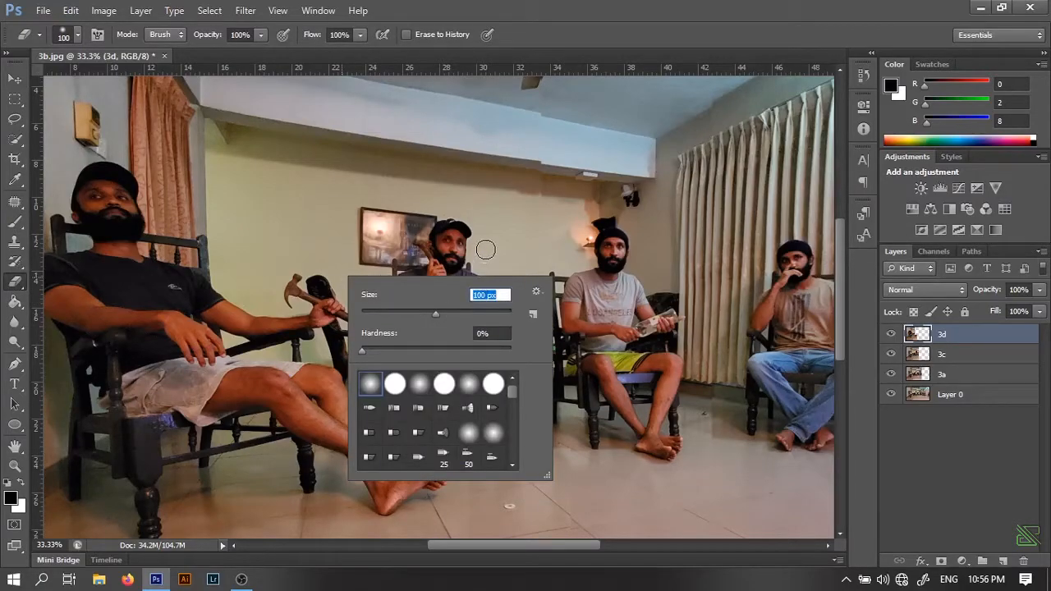
type("]]")
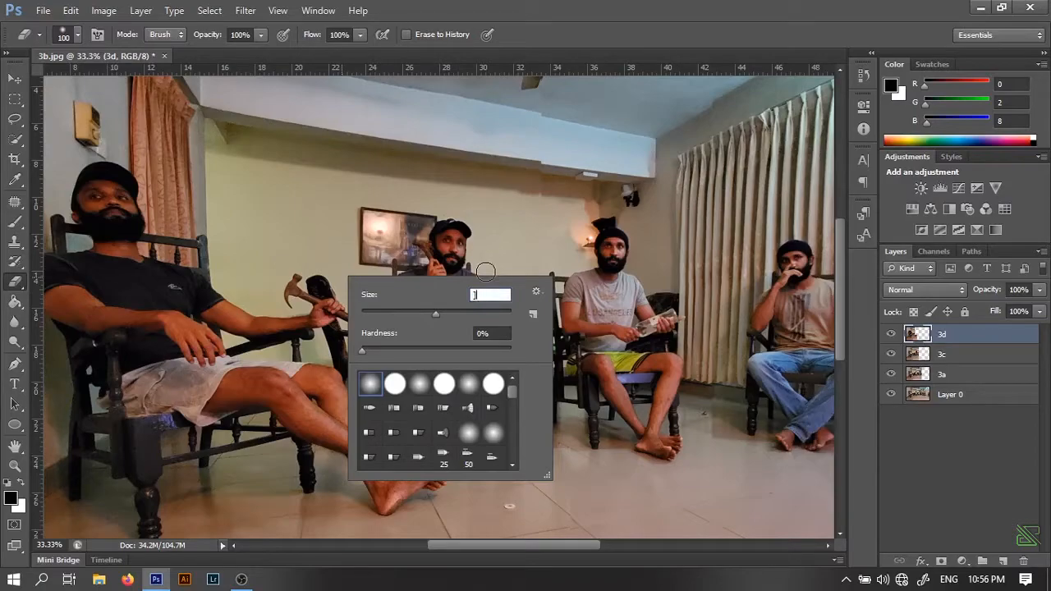
key("Return")
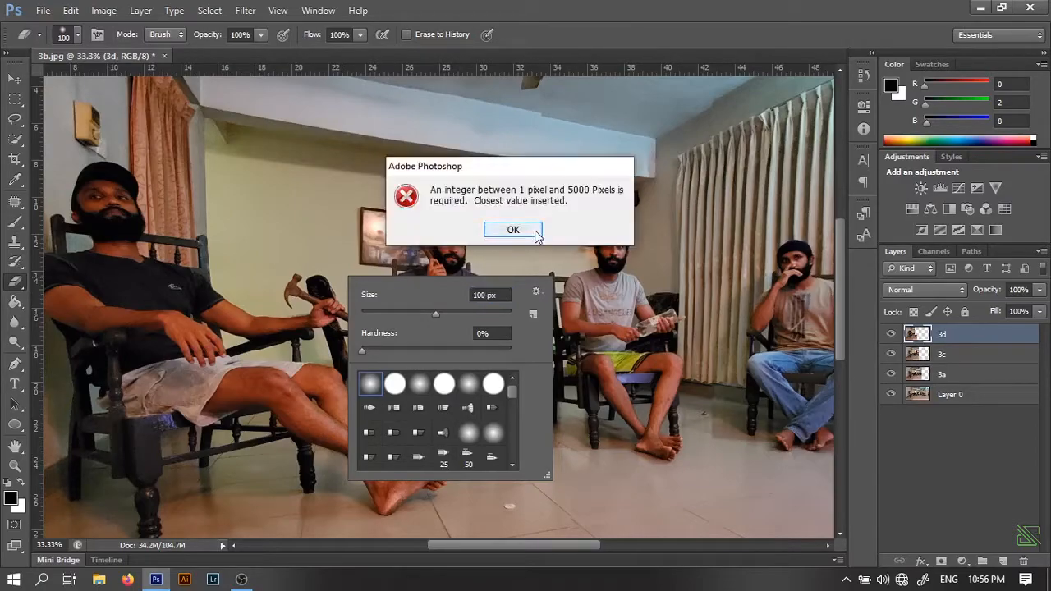
left_click(513, 230)
Erase layer 3d over the second chair's front leg with a 45 px brush to uncover the seated man's missing lower leg
key("bracketleft")
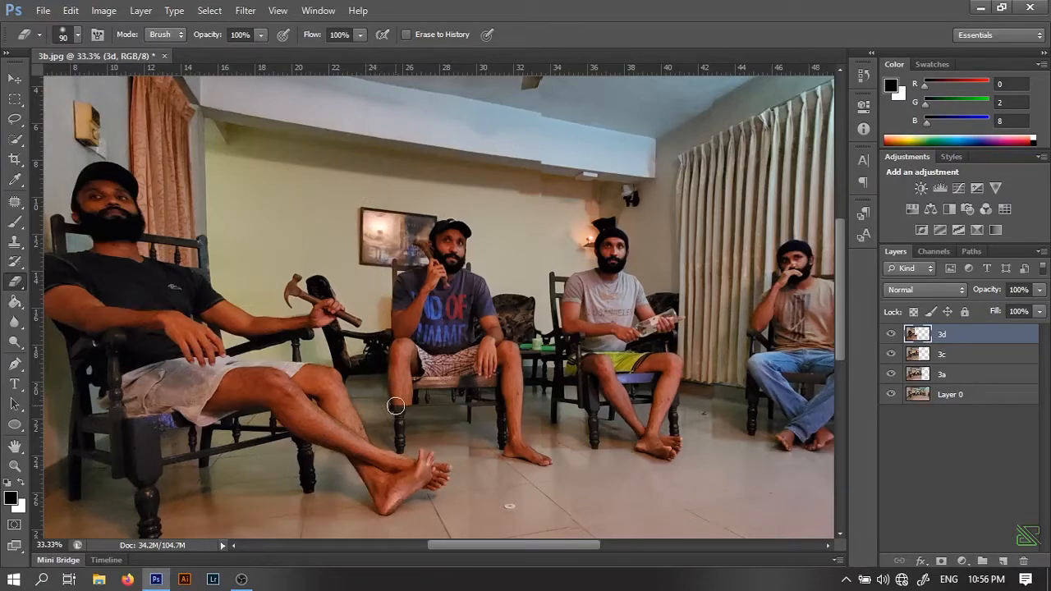
key("z")
mouse_move(406, 434)
left_mouse_down()
mouse_move(428, 483)
mouse_move(483, 495)
mouse_move(408, 404)
left_mouse_up()
scroll(408, 404, "down", 2)
key("e")
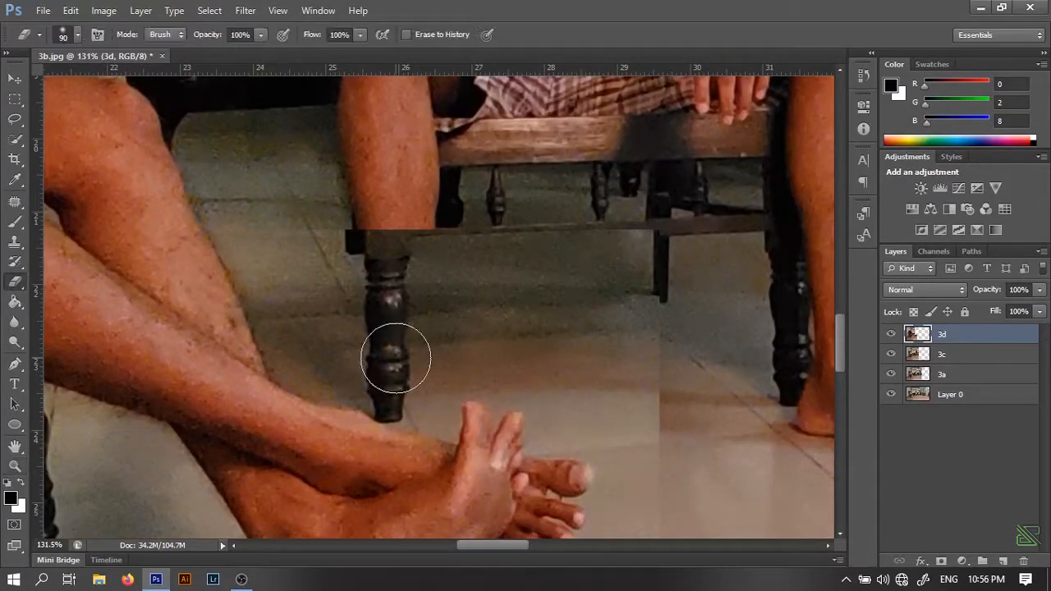
key("bracketleft")
key("bracketleft")
key("bracketleft")
key("bracketleft")
key("bracketleft")
mouse_move(382, 252)
left_mouse_down()
mouse_move(375, 279)
mouse_move(376, 242)
mouse_move(367, 284)
mouse_move(357, 285)
mouse_move(365, 292)
mouse_move(424, 261)
mouse_move(406, 308)
mouse_move(390, 297)
mouse_move(385, 367)
left_mouse_up()
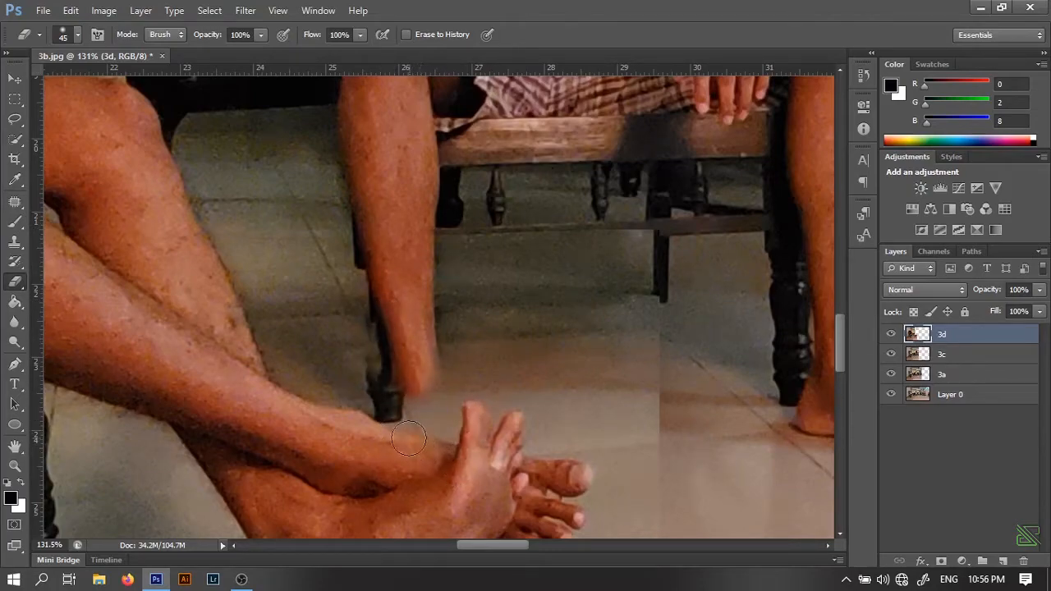
Erase layer 3d around the second man's ankle and toward the seam beneath his chair with a smaller brush
key("bracketleft")
key("bracketleft")
key("bracketleft")
key("bracketleft")
key("bracketleft")
key("bracketleft")
key("bracketleft")
mouse_move(381, 417)
left_mouse_down()
mouse_move(449, 431)
mouse_move(450, 417)
mouse_move(402, 394)
mouse_move(457, 369)
mouse_move(447, 386)
mouse_move(465, 331)
mouse_move(467, 371)
mouse_move(498, 358)
mouse_move(485, 348)
mouse_move(645, 330)
mouse_move(659, 317)
mouse_move(654, 241)
mouse_move(661, 259)
left_mouse_up()
Erase layer 3d along the vertical floor seam under the second chair and the patch beside the foreground man's toes
key("bracketright")
scroll(661, 271, "up", 3)
scroll(661, 278, "down", 5)
left_click_drag(663, 418, 663, 332)
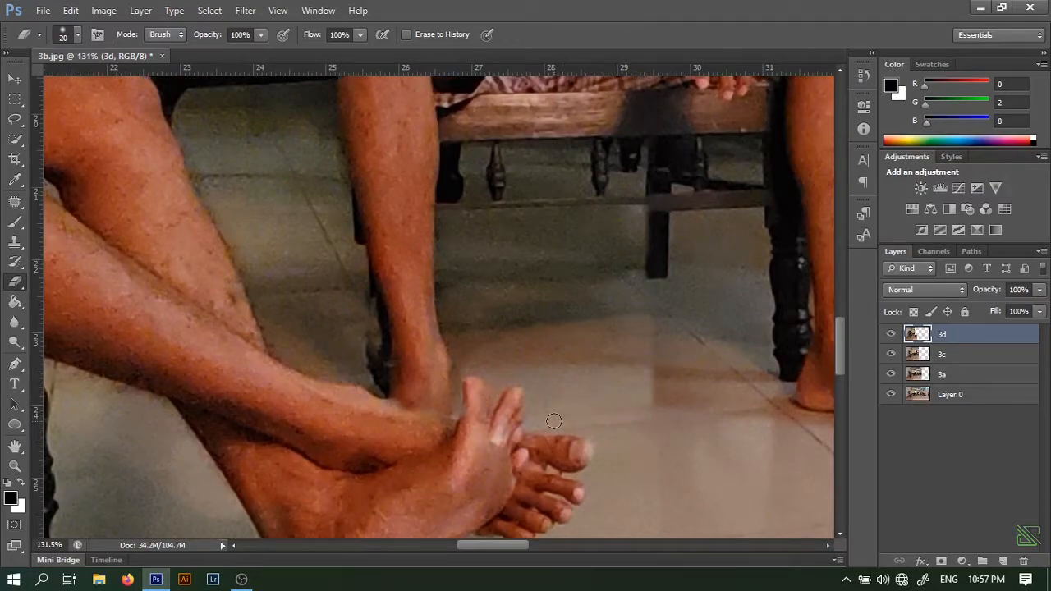
mouse_move(633, 412)
left_mouse_down()
mouse_move(657, 365)
mouse_move(644, 381)
mouse_move(628, 360)
mouse_move(627, 311)
mouse_move(617, 341)
mouse_move(623, 378)
mouse_move(625, 364)
mouse_move(600, 345)
mouse_move(602, 309)
mouse_move(581, 342)
mouse_move(493, 350)
left_mouse_up()
Erase the pale floor patch of layer 3d between the second man's ankle and the foreground toes with a 9 px brush
scroll(493, 350, "down", 3)
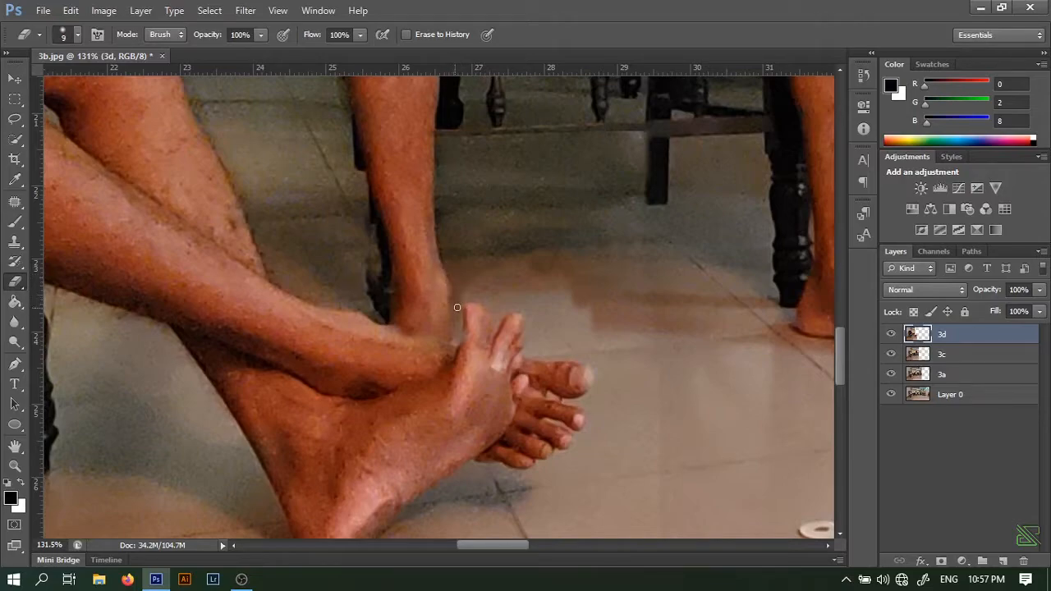
scroll(457, 314, "up", 2)
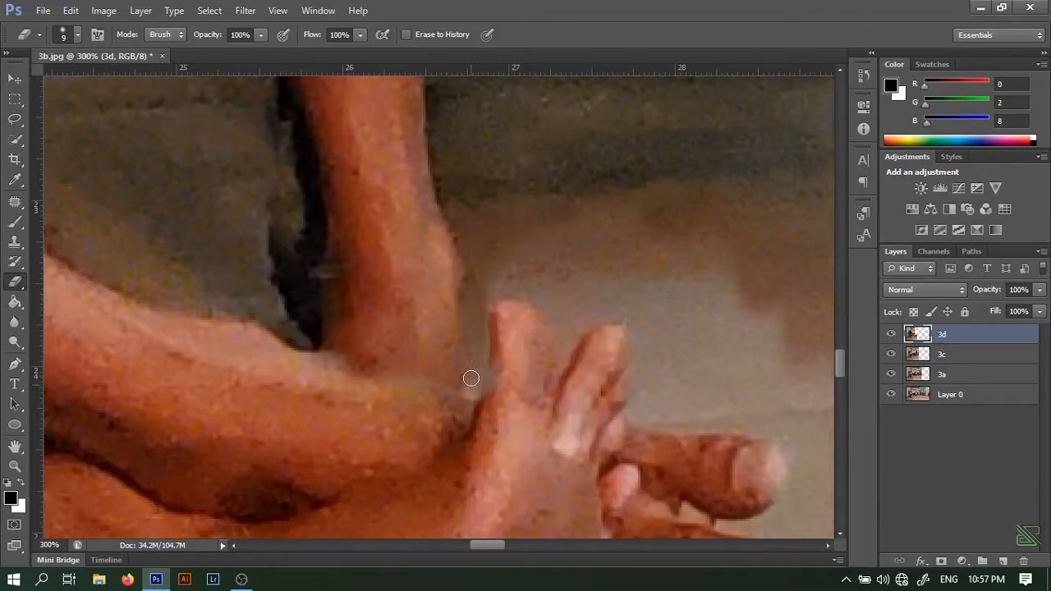
mouse_move(478, 279)
left_mouse_down()
mouse_move(512, 274)
mouse_move(529, 287)
mouse_move(555, 316)
mouse_move(558, 350)
mouse_move(580, 327)
mouse_move(640, 333)
mouse_move(650, 362)
mouse_move(675, 345)
mouse_move(670, 283)
mouse_move(568, 309)
mouse_move(563, 321)
mouse_move(707, 278)
mouse_move(771, 298)
mouse_move(702, 407)
mouse_move(734, 359)
left_mouse_up()
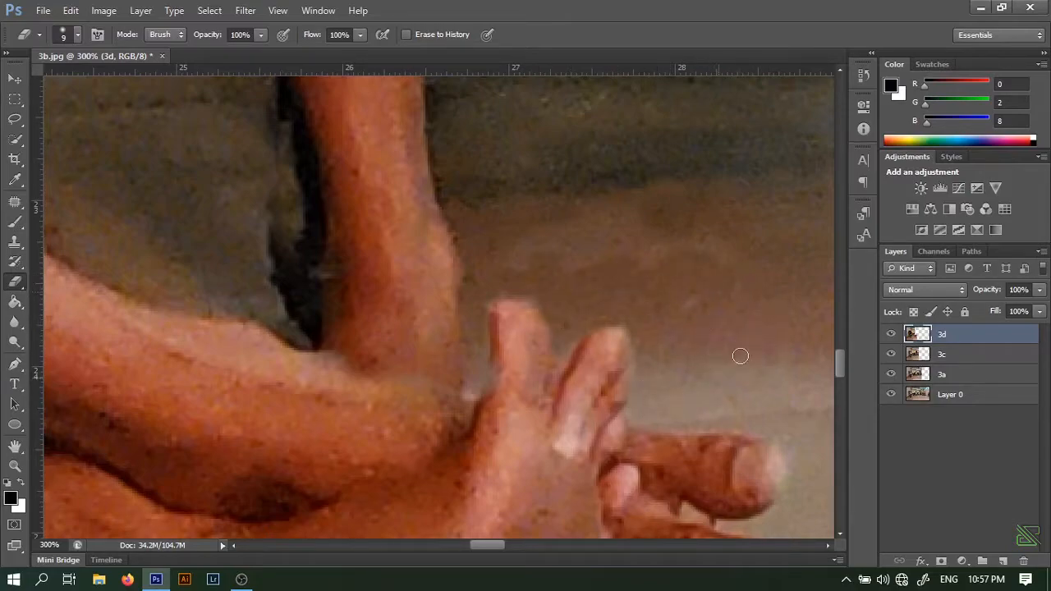
Examine the floor, chair legs and feet across the composite for remaining seams
key("ctrl+minus")
key("ctrl+minus")
key("ctrl+minus")
key("bracketright")
key("bracketright")
key("bracketright")
key("bracketright")
scroll(680, 206, "down", 3)
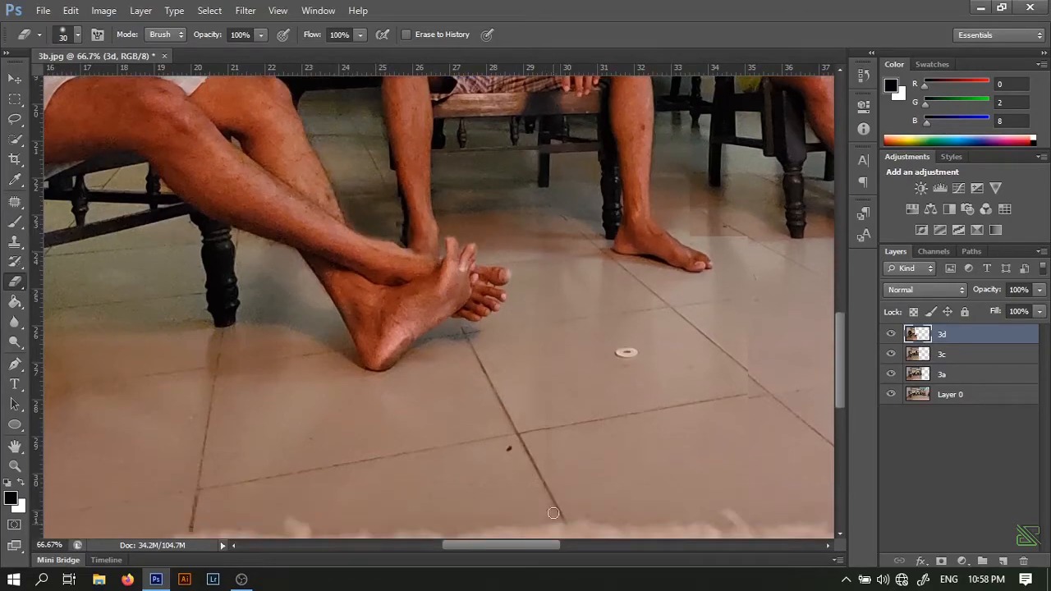
scroll(640, 307, "right", 4)
scroll(641, 307, "up", 3)
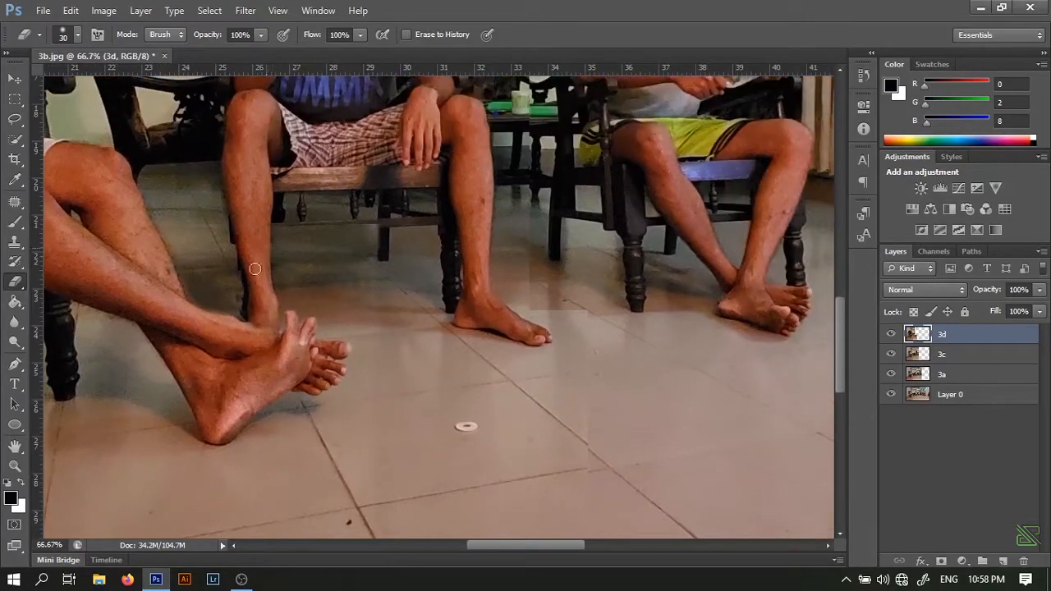
scroll(518, 206, "down", 2)
scroll(521, 211, "up", 5)
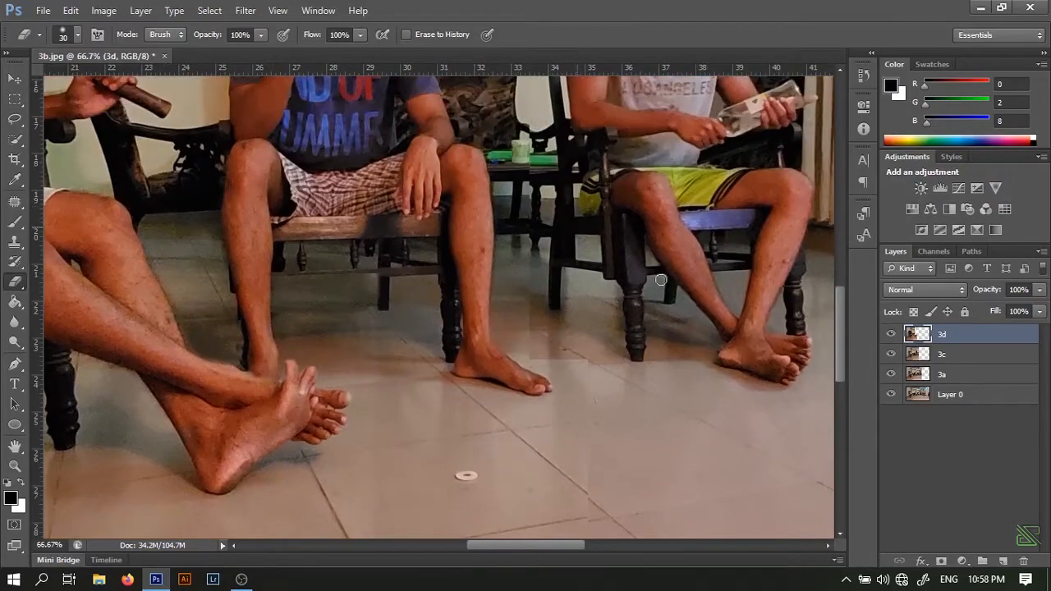
scroll(493, 241, "up", 2)
key("ctrl+minus")
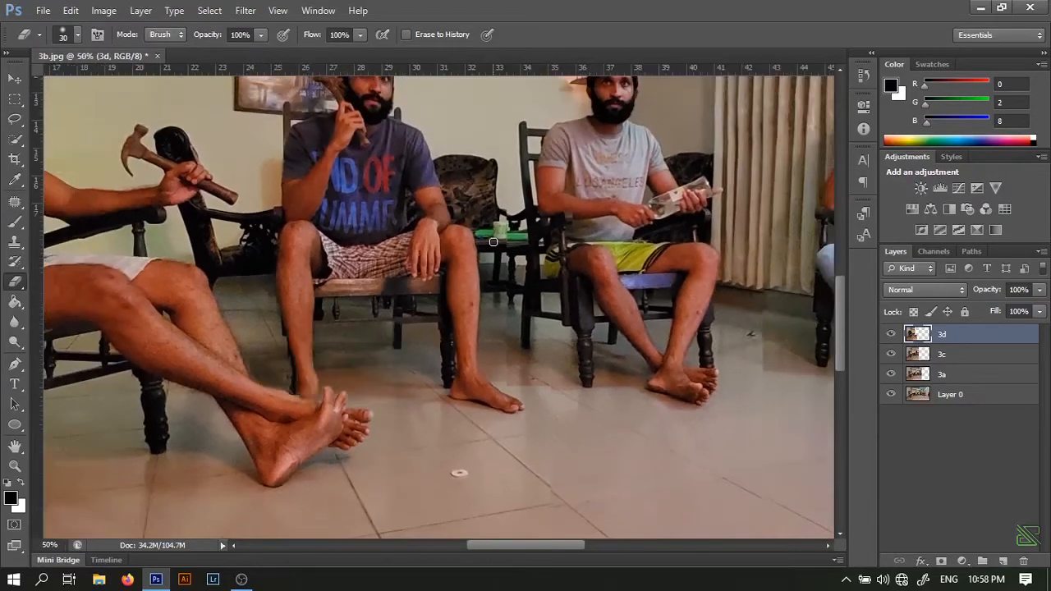
Erase layer 3c on the floor around the second man's bare foot with a 60 px brush
left_click(955, 355)
scroll(549, 329, "down", 2)
scroll(493, 312, "up", 2)
scroll(427, 279, "right", 2)
scroll(381, 280, "down", 1)
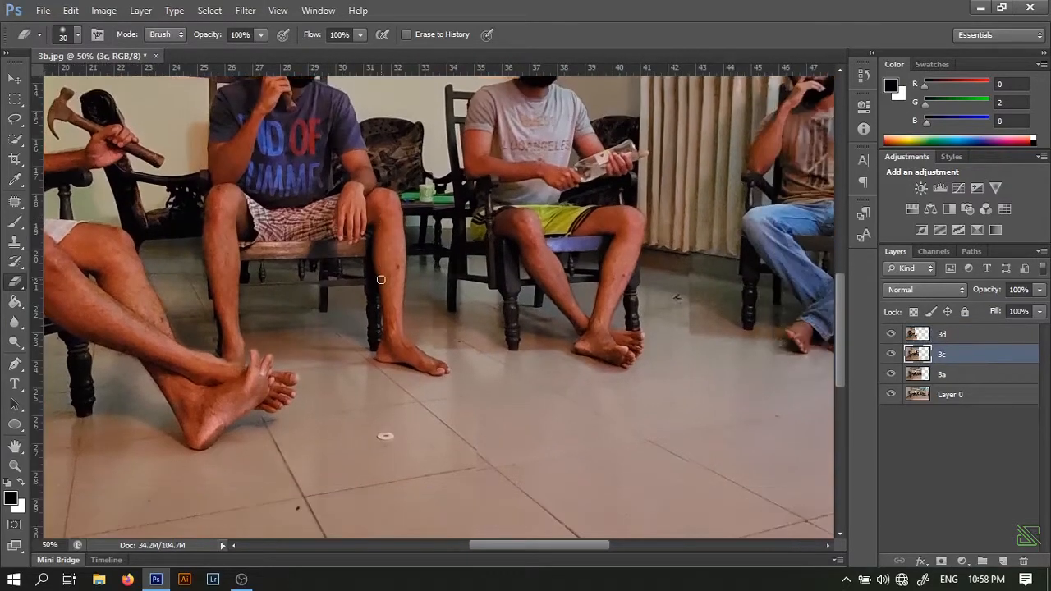
scroll(381, 280, "up", 2)
key("bracketright")
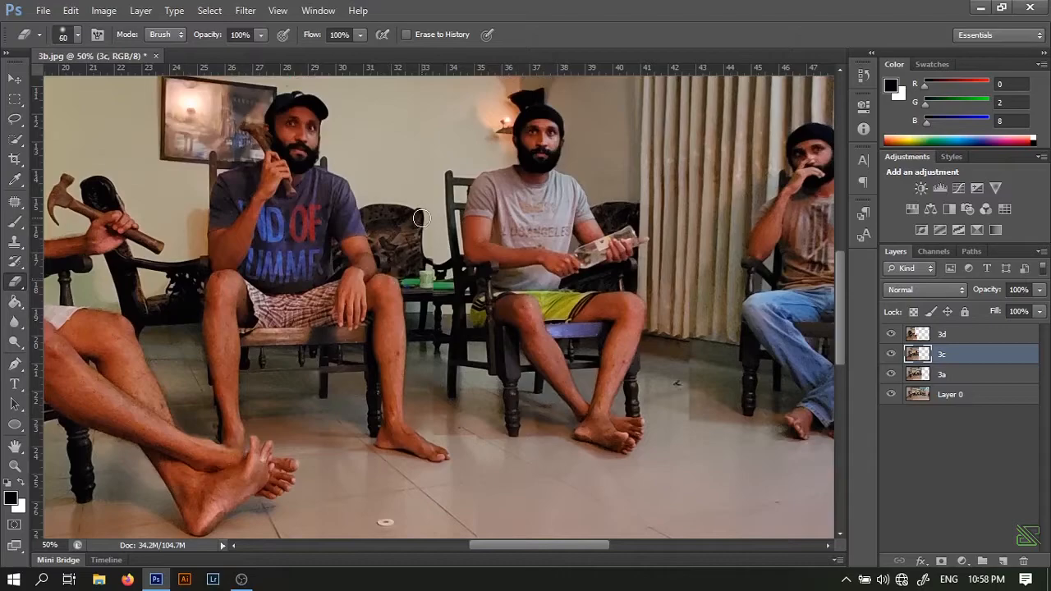
scroll(435, 267, "down", 2)
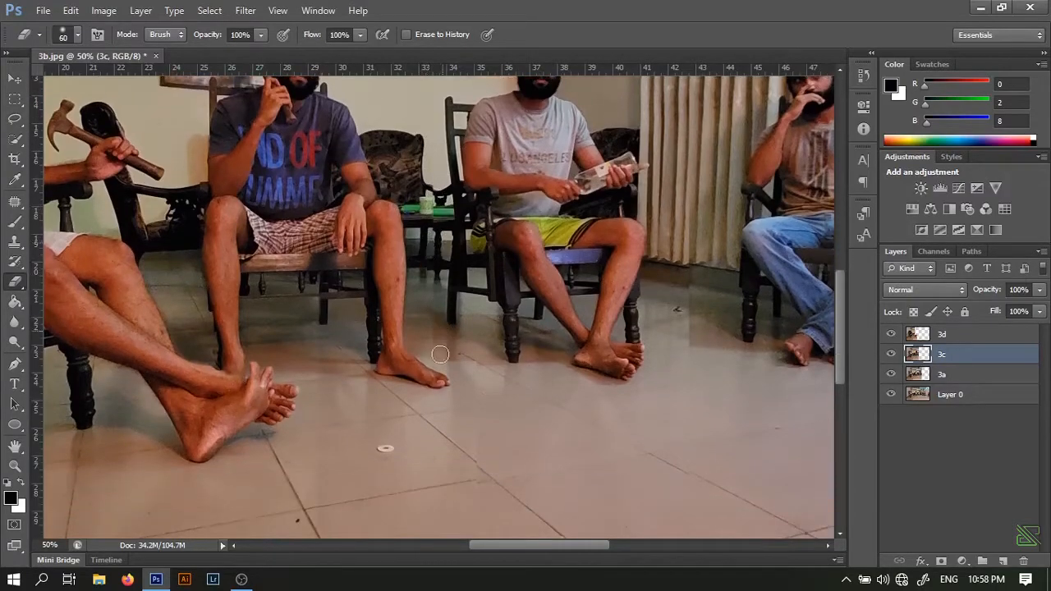
left_click_drag(408, 374, 444, 391)
scroll(477, 428, "down", 3)
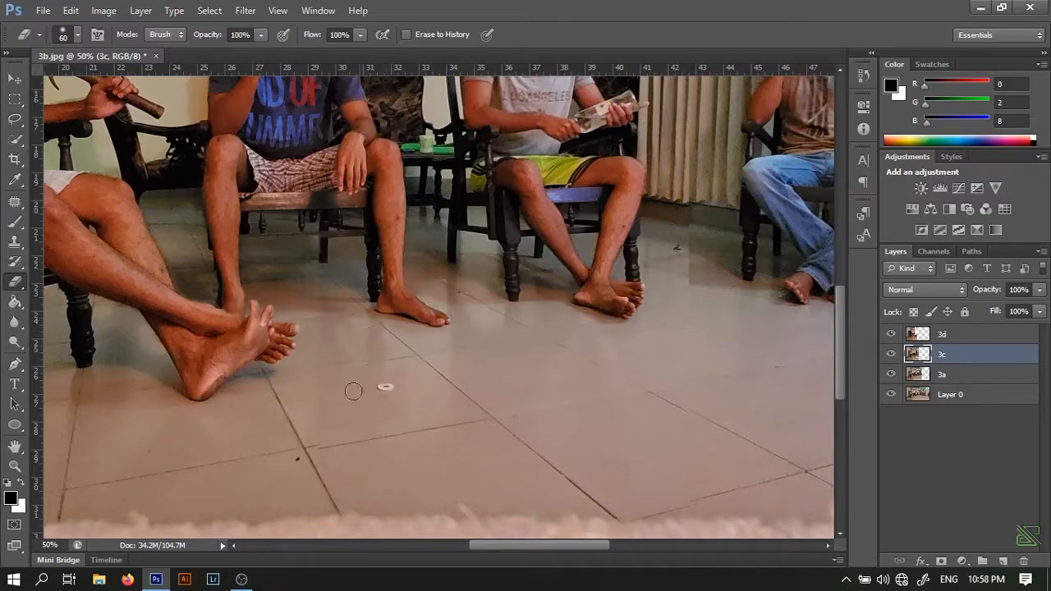
left_click(951, 334)
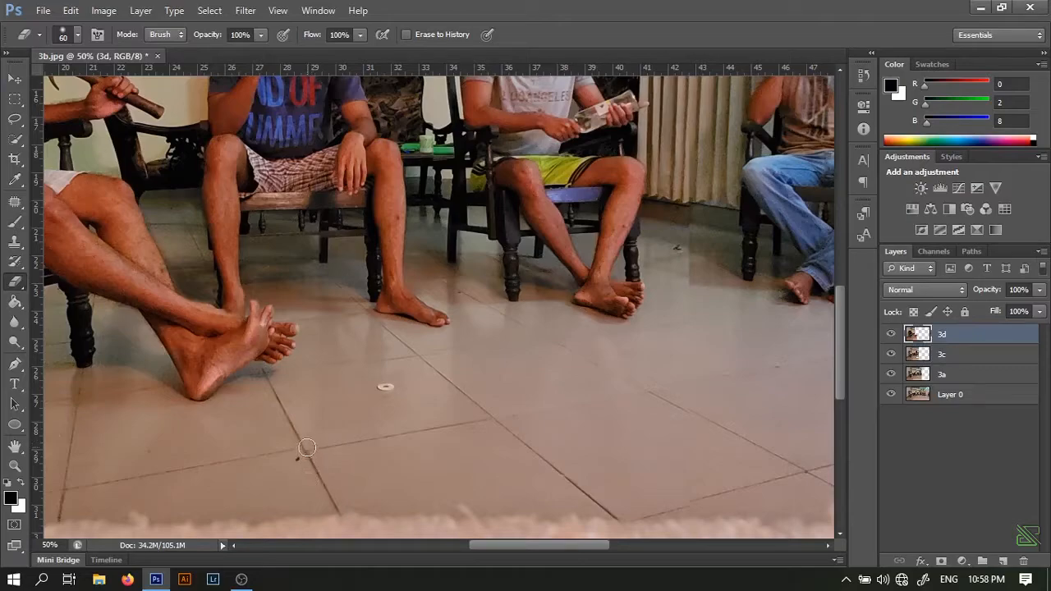
Erase layer 3c along the ceiling beam's lower edge, from between the two middle men back toward the wall picture
left_click(959, 355)
scroll(432, 370, "down", 1)
scroll(530, 324, "up", 3)
scroll(530, 325, "up", 5)
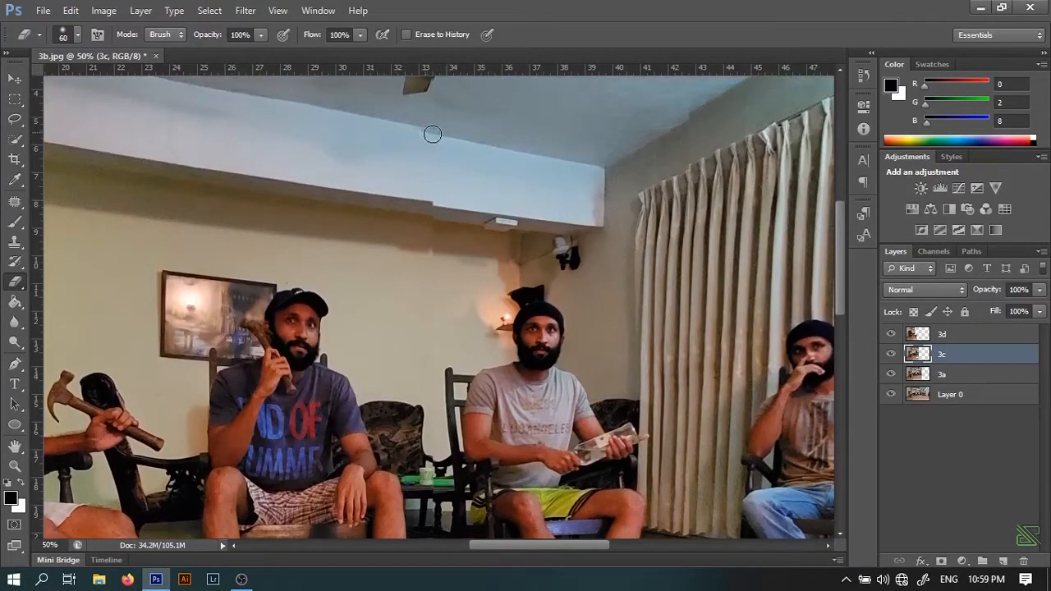
left_click_drag(418, 200, 444, 205)
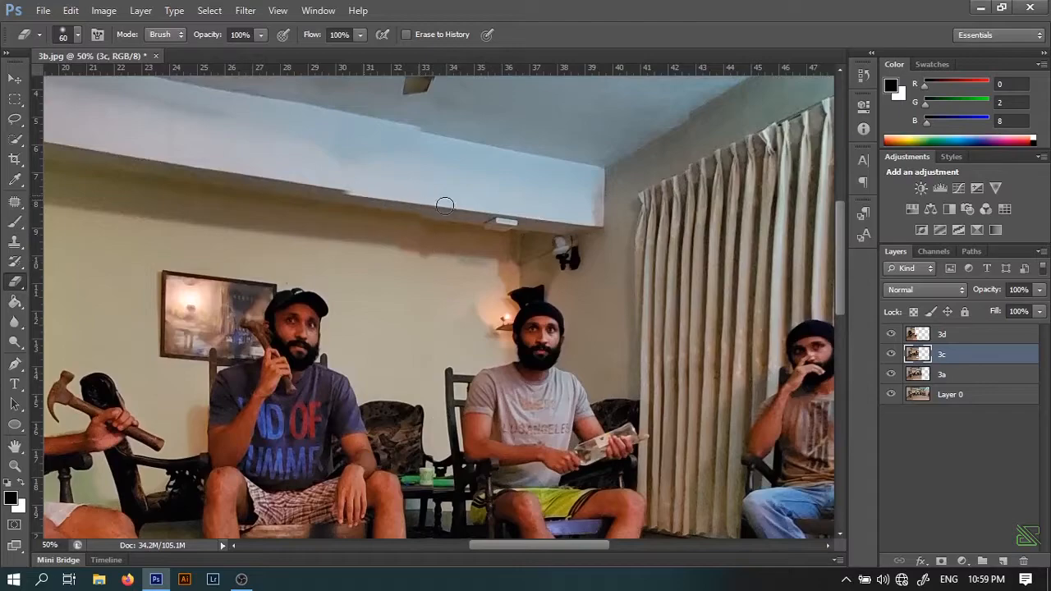
left_click_drag(344, 201, 275, 183)
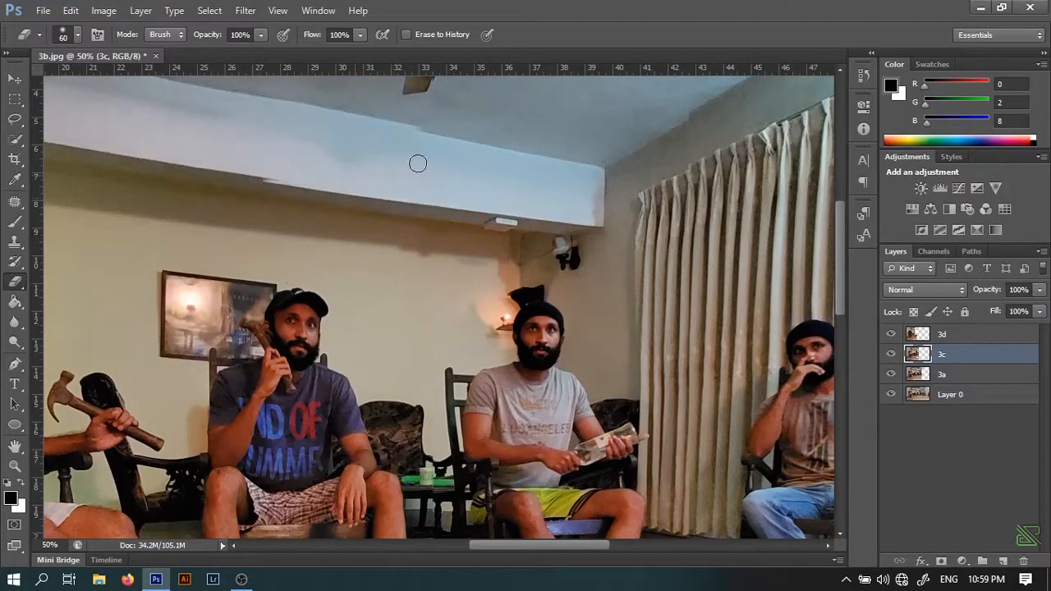
Erase layer 3c along the beam's remaining lower edge above the wall picture and along its upper edge at the ceiling
scroll(415, 197, "left", 5)
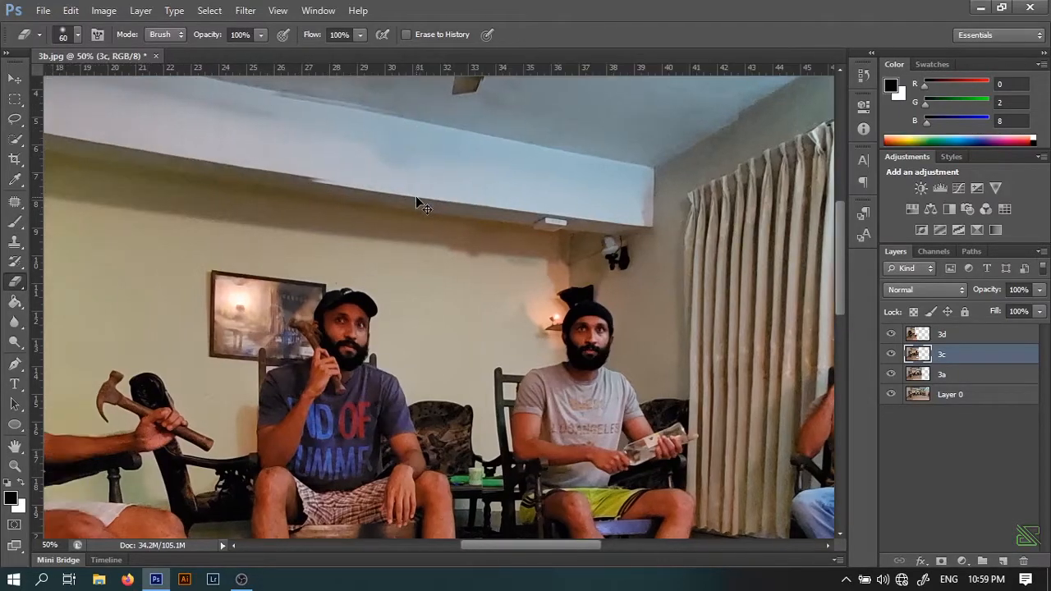
scroll(417, 197, "up", 2)
left_click_drag(463, 262, 390, 236)
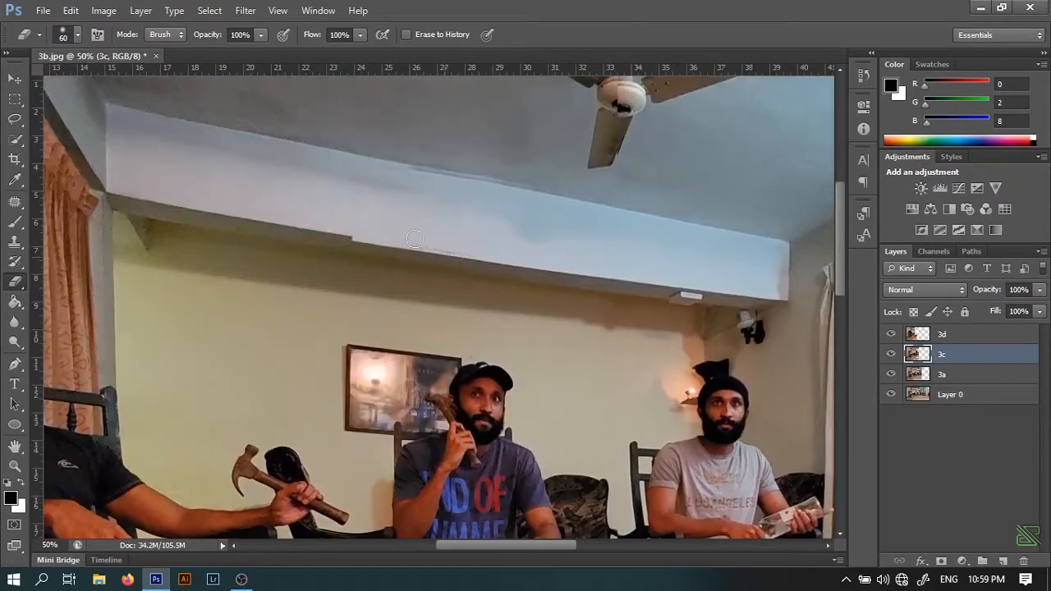
mouse_move(529, 196)
left_mouse_down()
mouse_move(470, 173)
mouse_move(234, 140)
left_mouse_up()
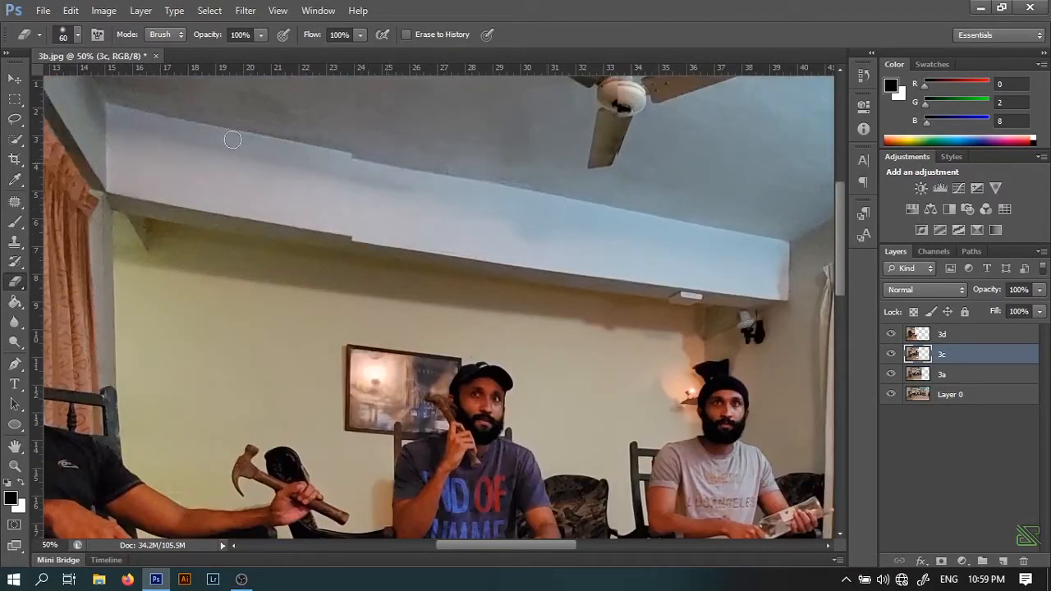
Erase layer 3d along the lower and upper edges of the ceiling beam toward the orange curtain
left_click(1005, 337)
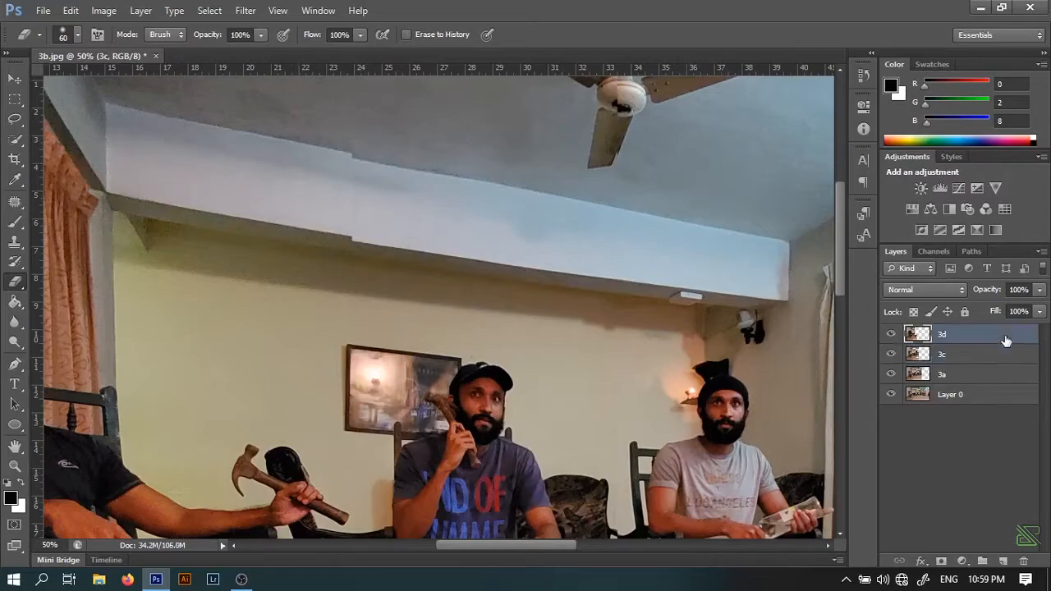
mouse_move(358, 246)
left_mouse_down()
mouse_move(296, 230)
mouse_move(282, 209)
mouse_move(152, 204)
left_mouse_up()
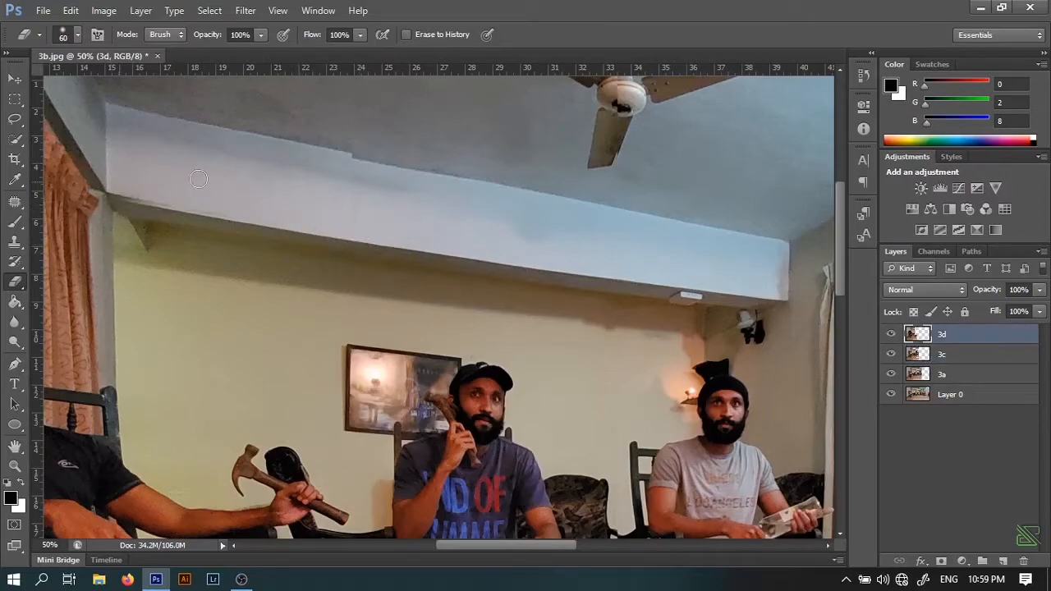
left_click_drag(366, 169, 101, 118)
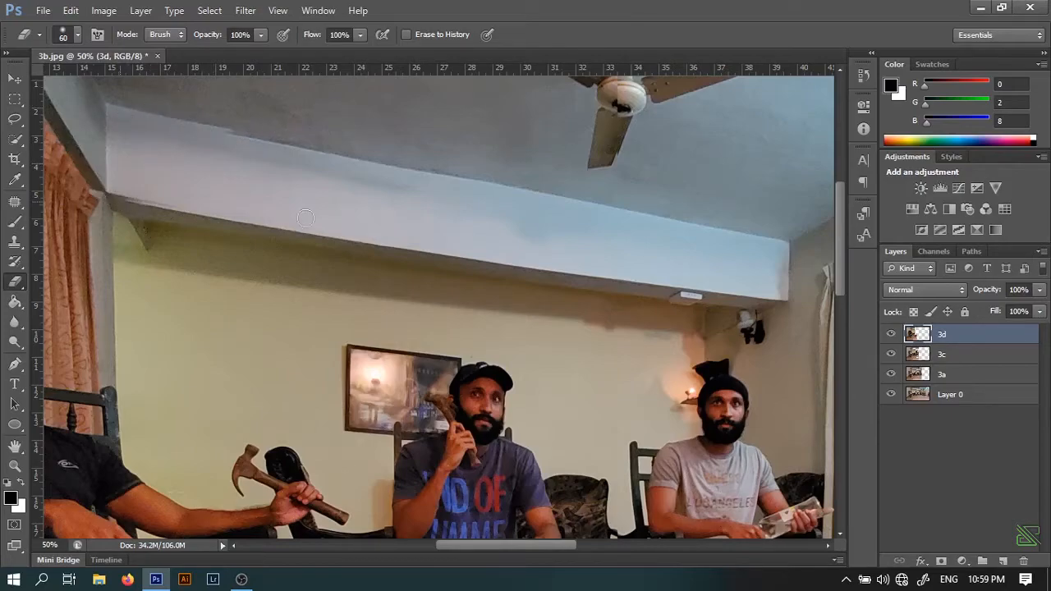
Erase layer 3a along the floor seam between the third man's feet and the fourth man's chair
scroll(566, 212, "down", 8)
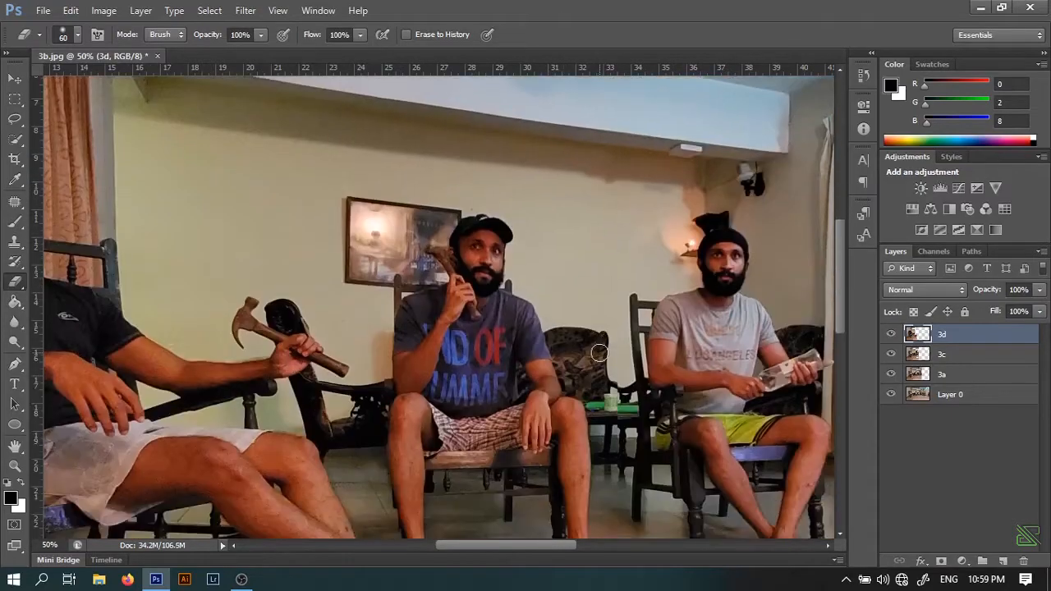
scroll(602, 386, "right", 10)
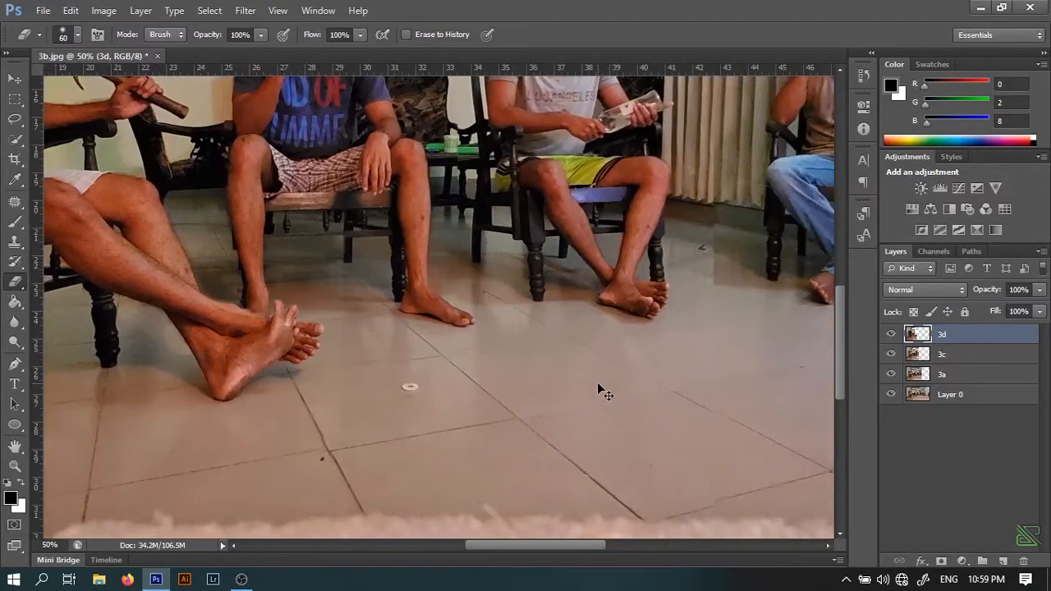
scroll(597, 383, "up", 2)
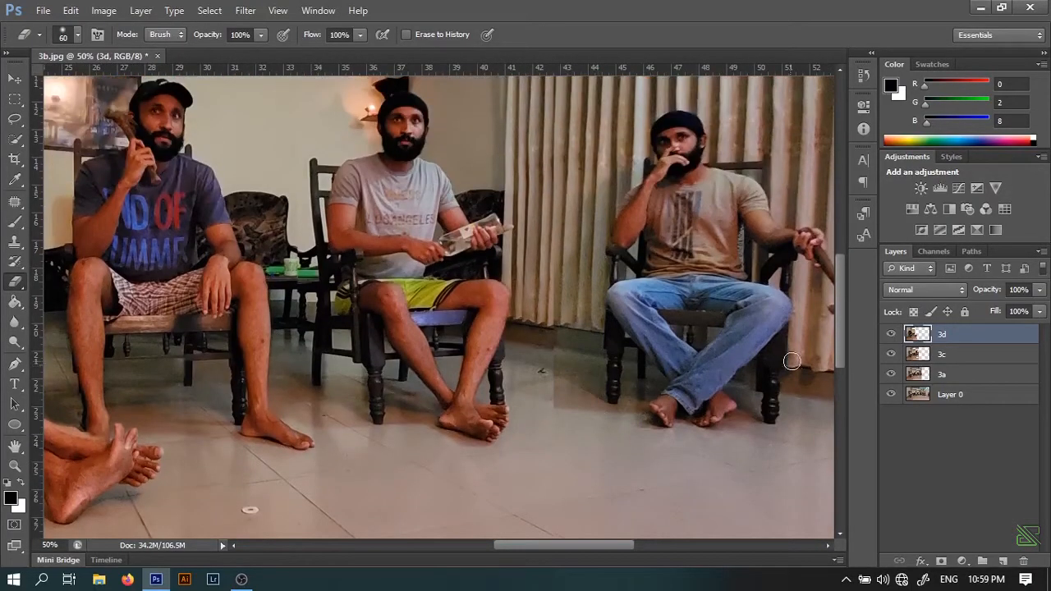
left_click(967, 380)
scroll(554, 443, "up", 6)
scroll(542, 361, "down", 3)
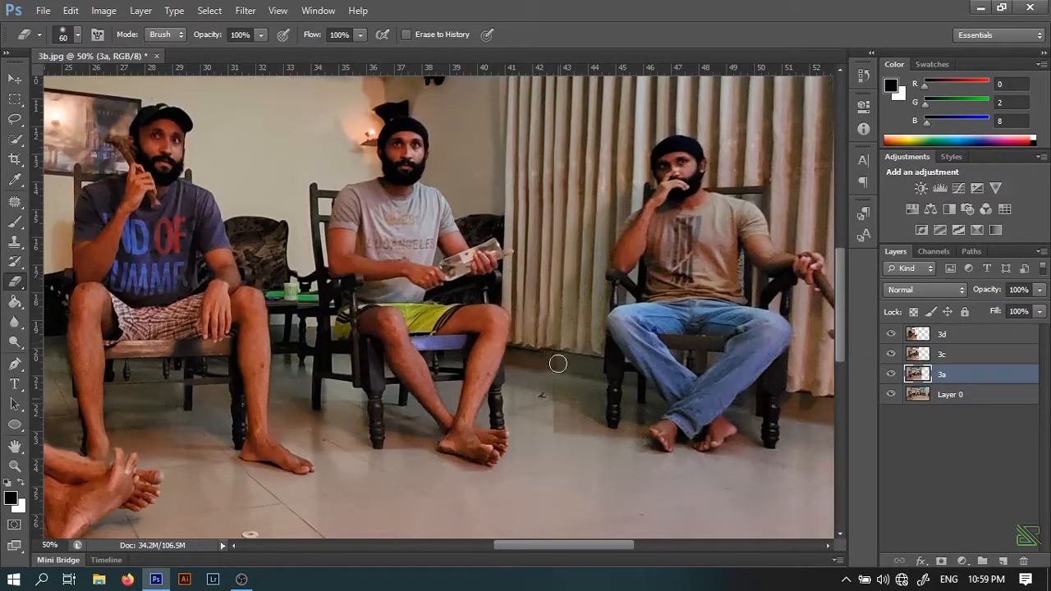
scroll(560, 475, "down", 4)
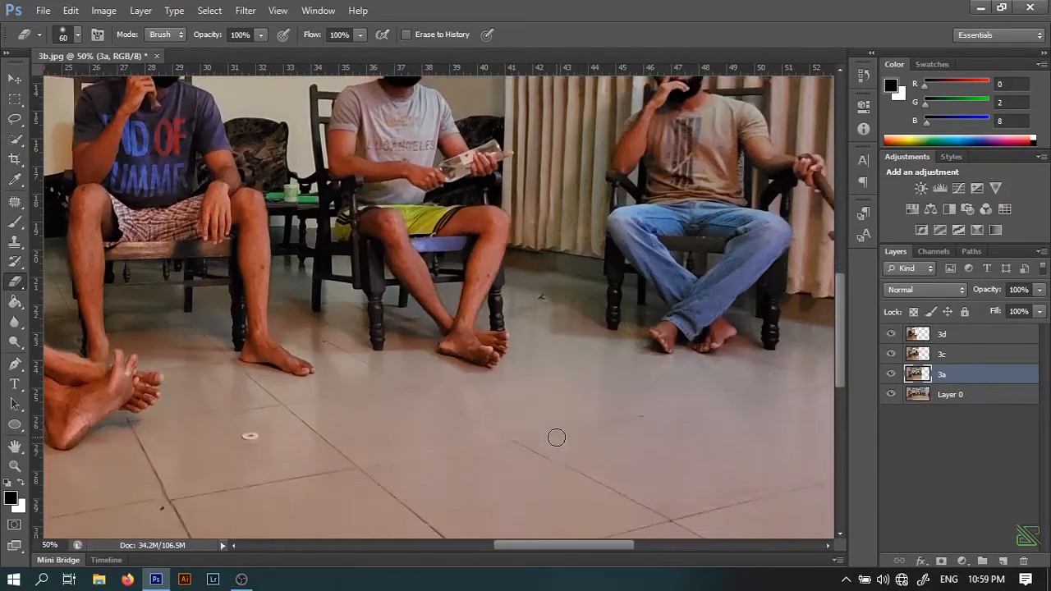
Select all four layers from 3d to Layer 0 and merge them into one layer
scroll(556, 444, "down", 1)
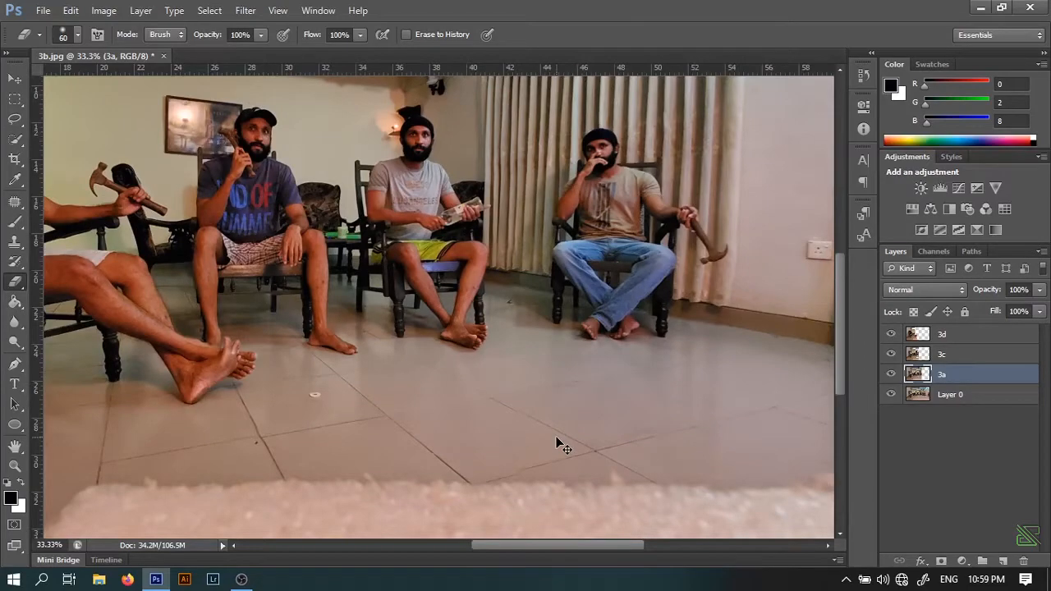
left_click_drag(556, 437, 562, 446)
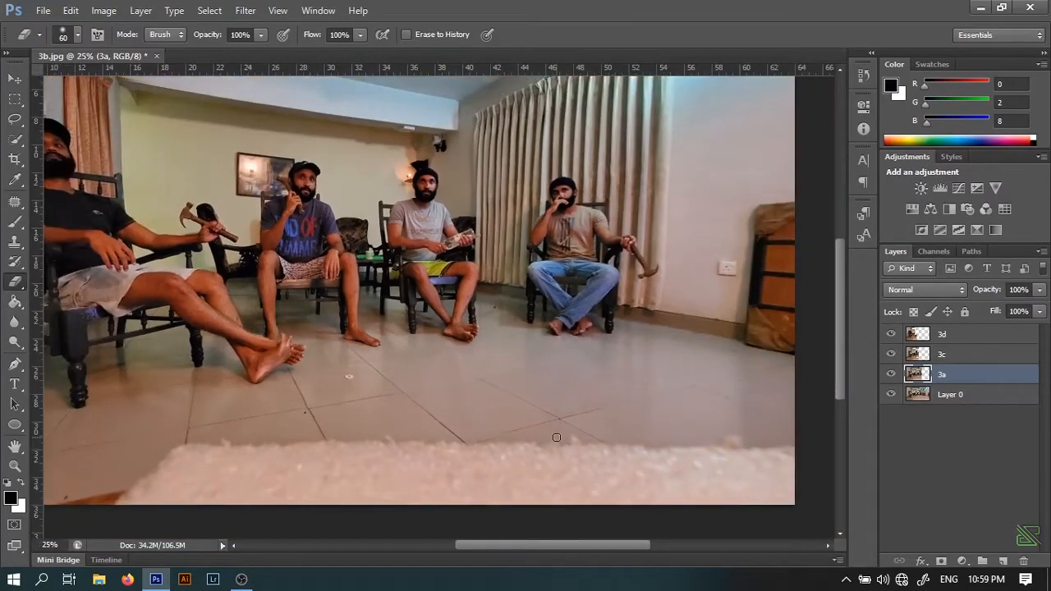
key("ctrl+minus")
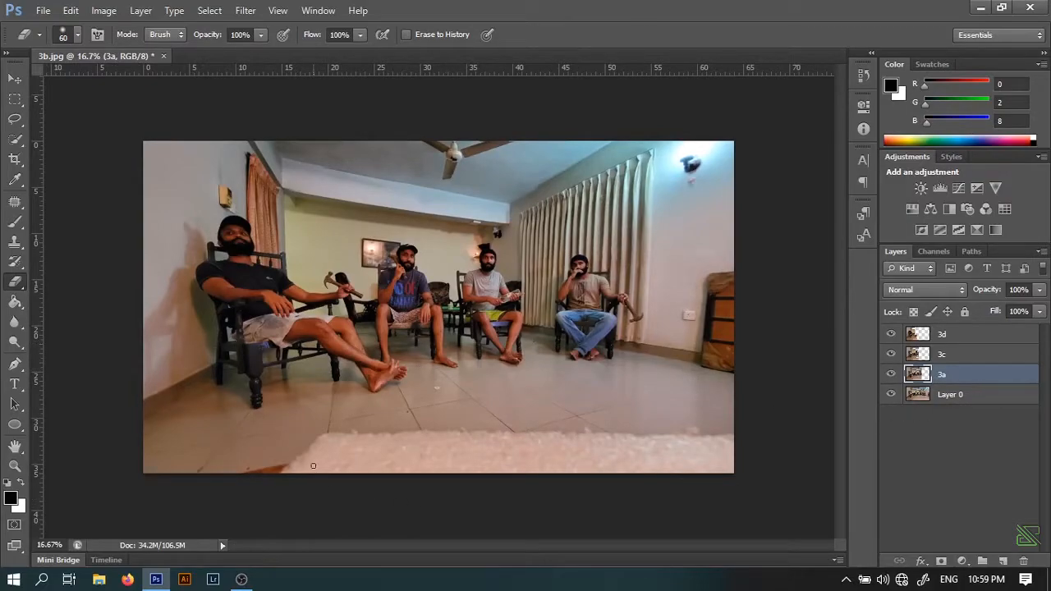
left_click(970, 395)
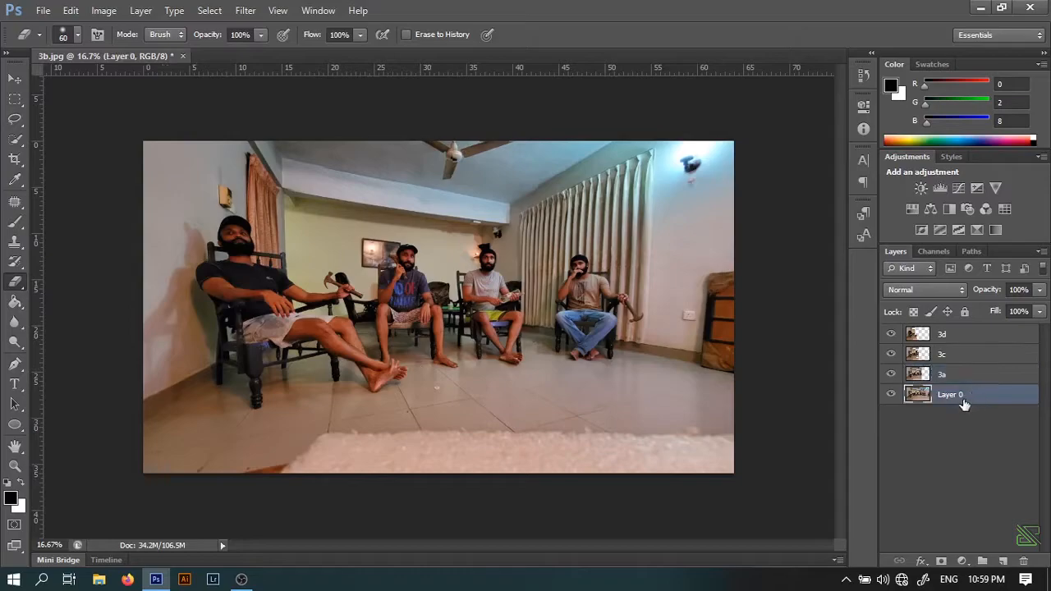
left_click(967, 337, "ctrl")
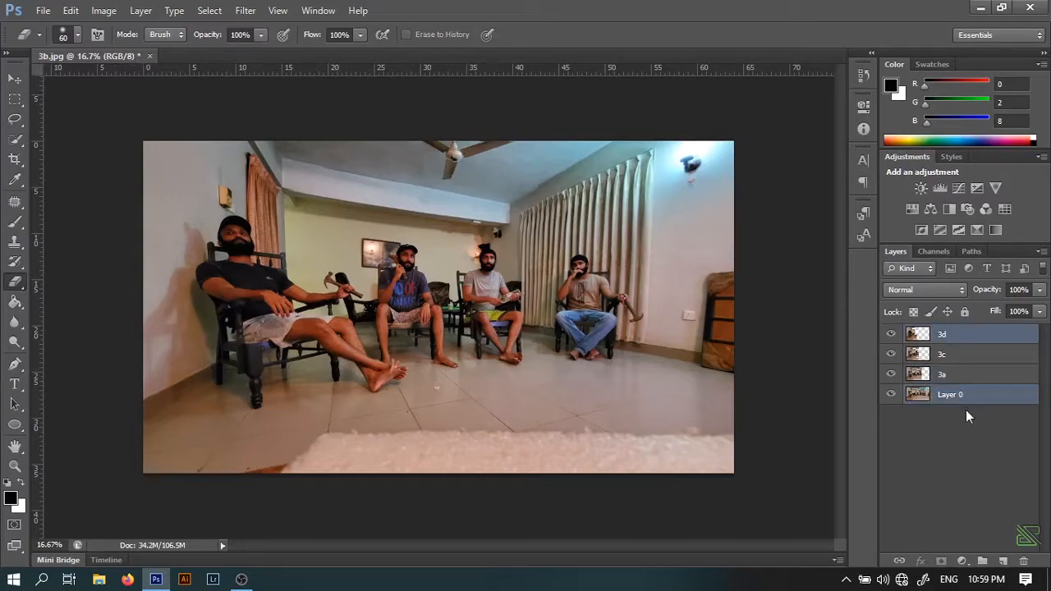
left_click(972, 436)
left_click(972, 343)
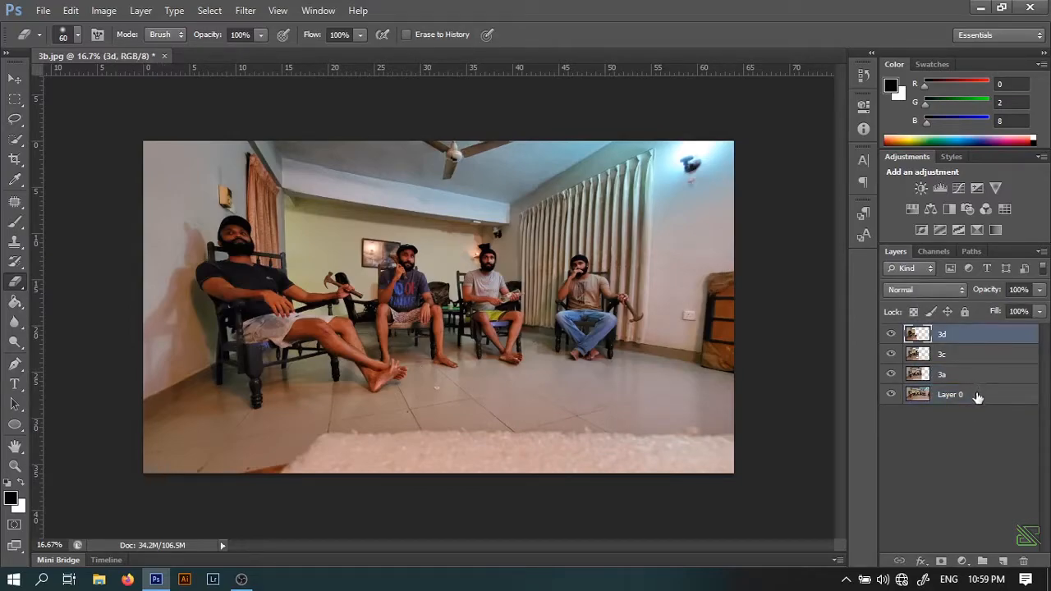
left_click(977, 398, "shift")
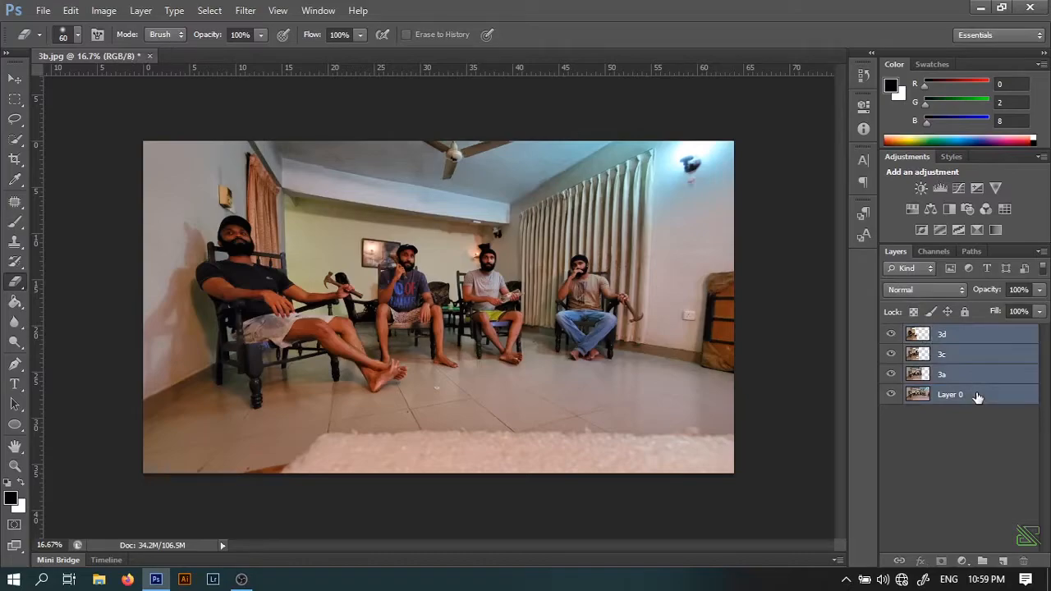
key("ctrl+e")
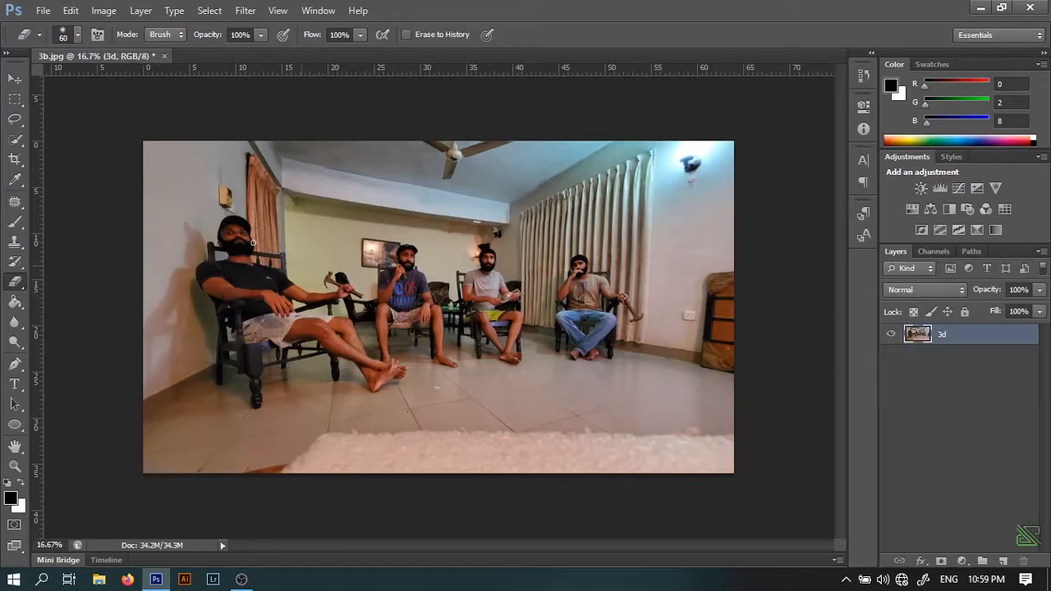
Marquee-select a rectangle around the four men, invert the selection, delete the outer area including the rug, and deselect
left_click(15, 99)
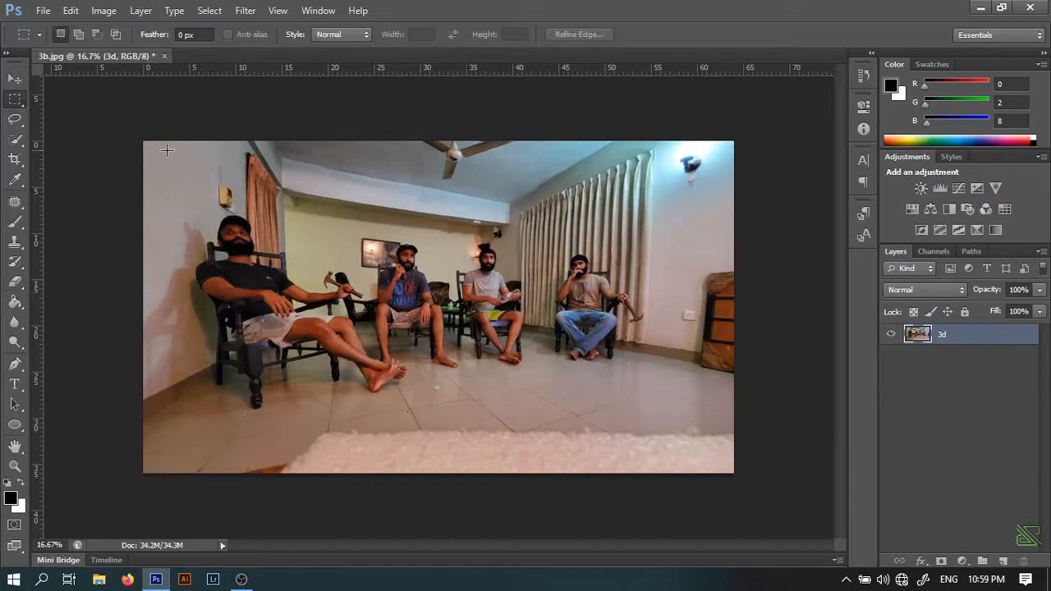
left_click_drag(158, 148, 673, 412)
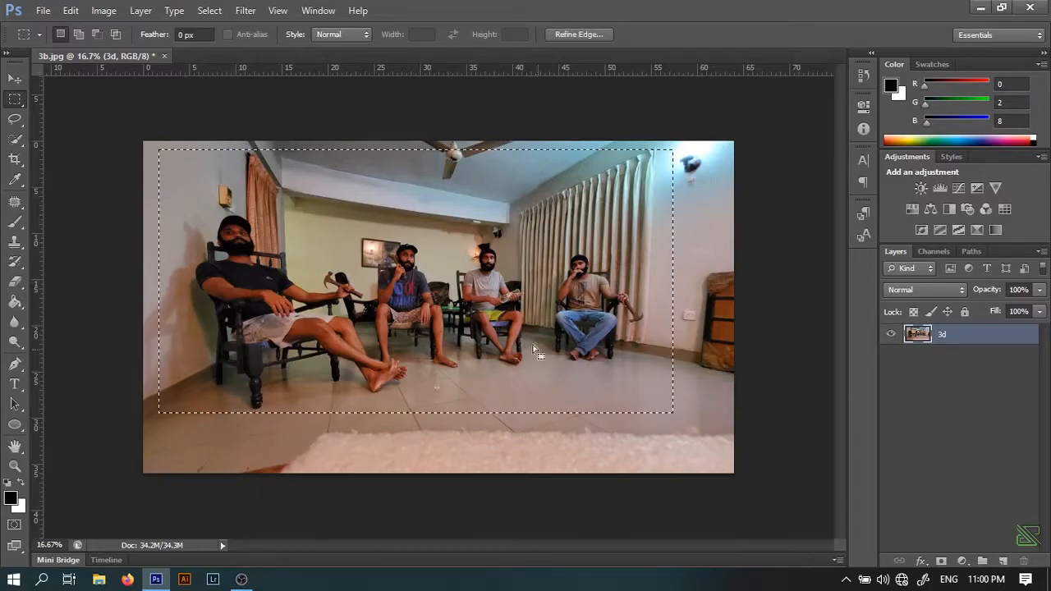
right_click(510, 287)
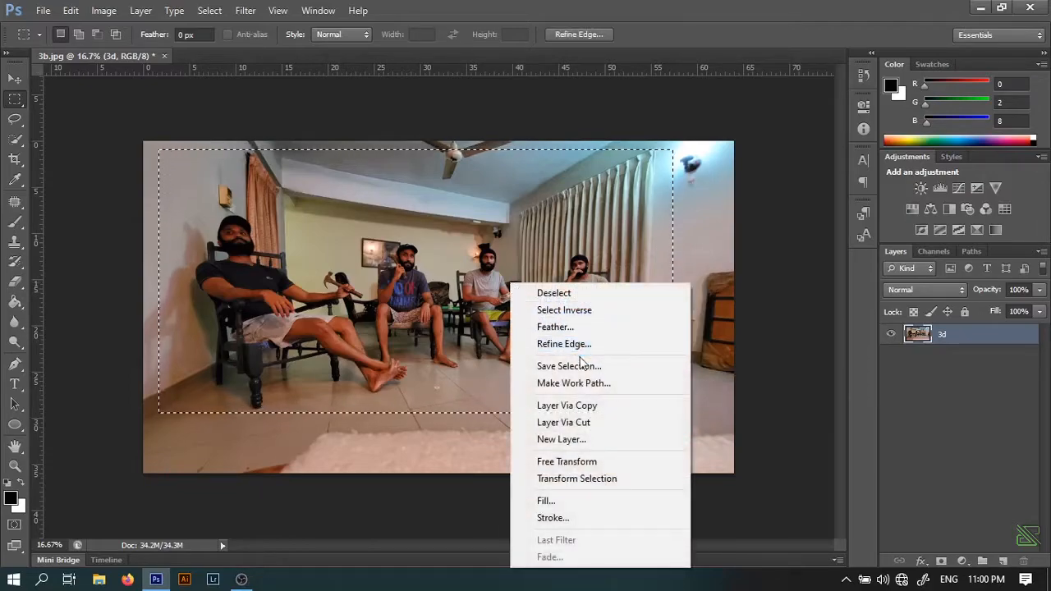
left_click(549, 311)
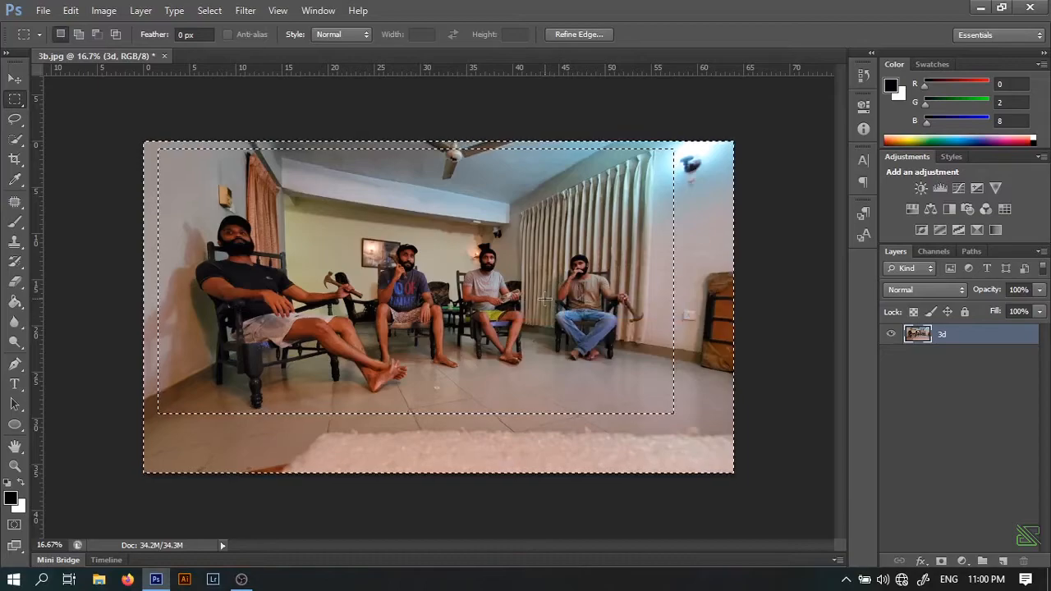
key("Delete")
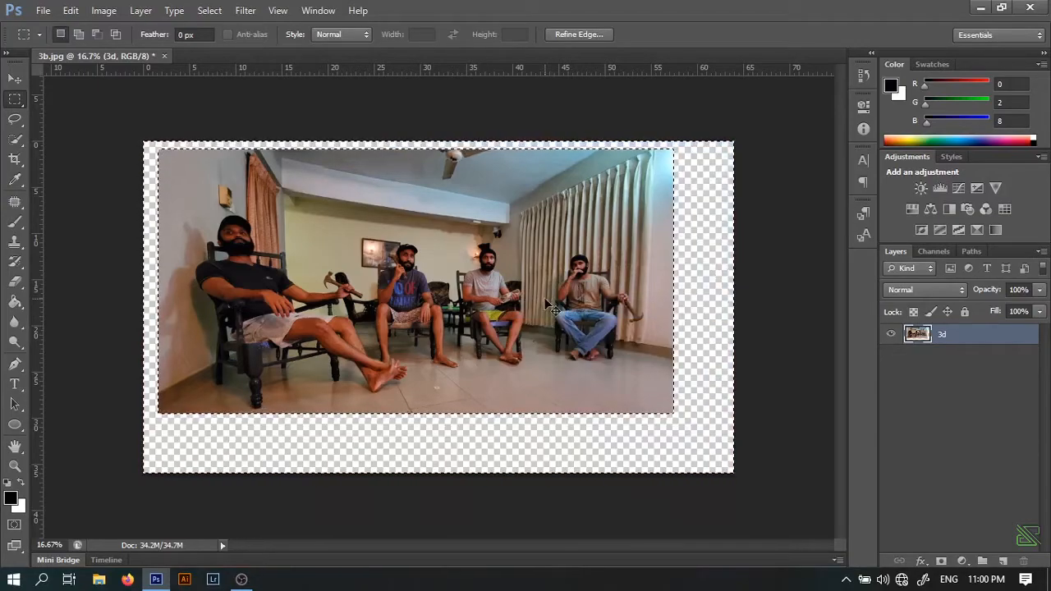
key("ctrl+d")
Free-transform the trimmed picture, enlarging it to about 134% and positioning it so the four men fill the canvas
key("ctrl+t")
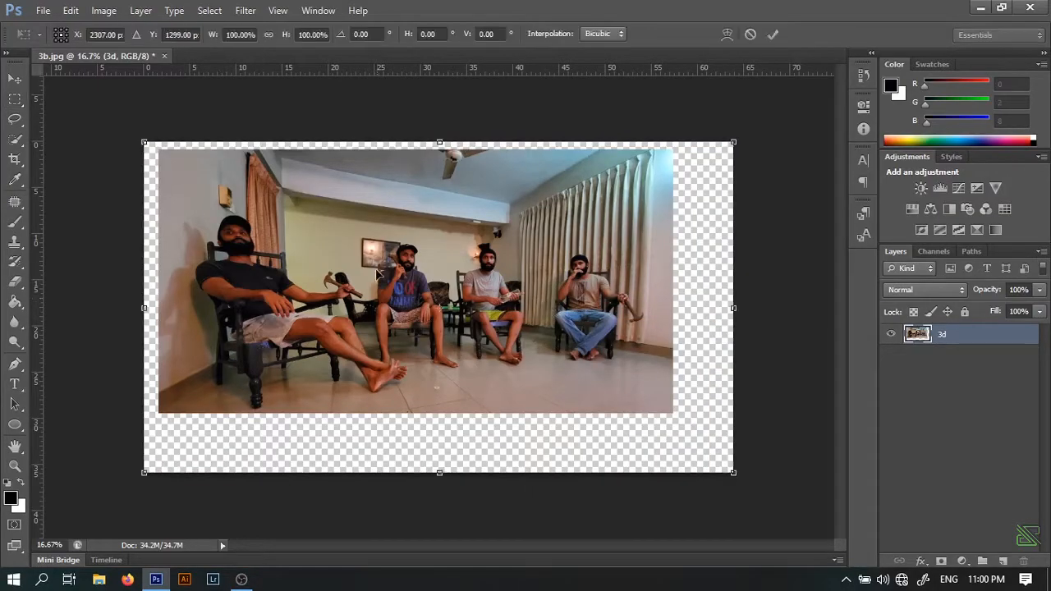
left_click_drag(363, 301, 342, 287)
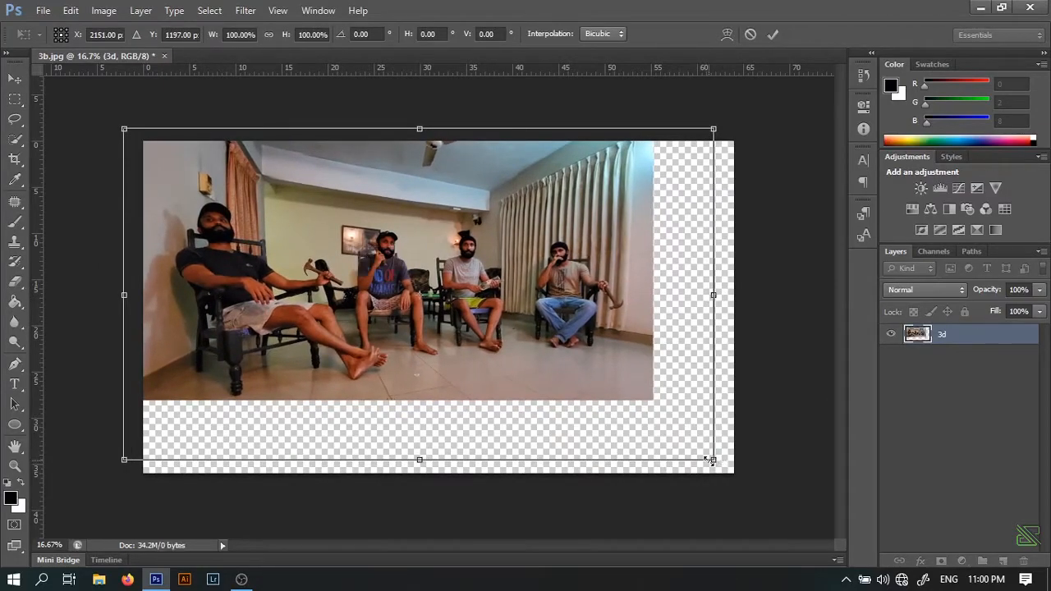
left_click_drag(712, 461, 911, 571)
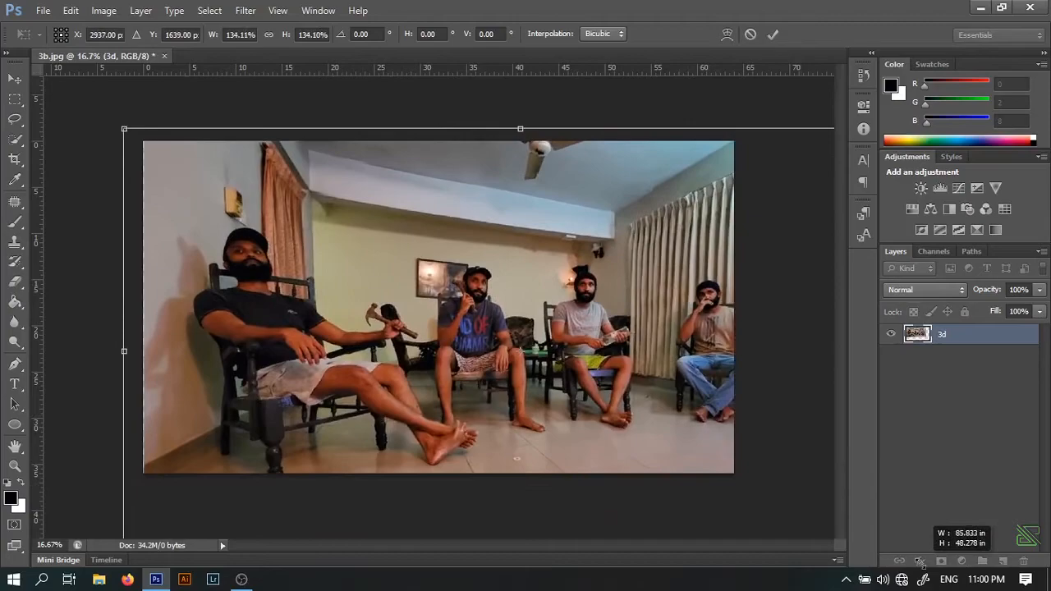
left_click_drag(604, 434, 558, 427)
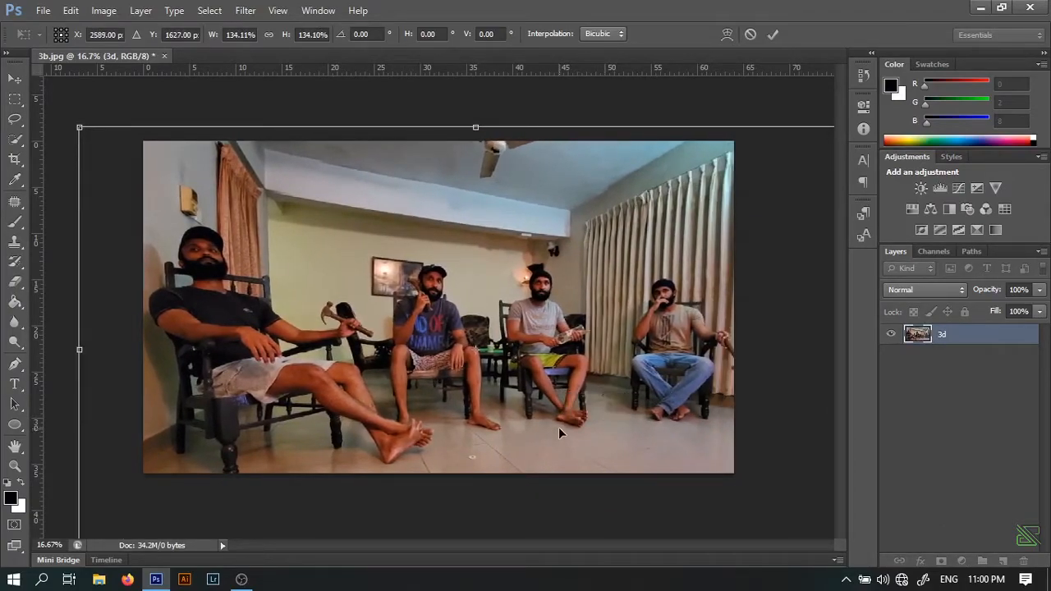
key("Return")
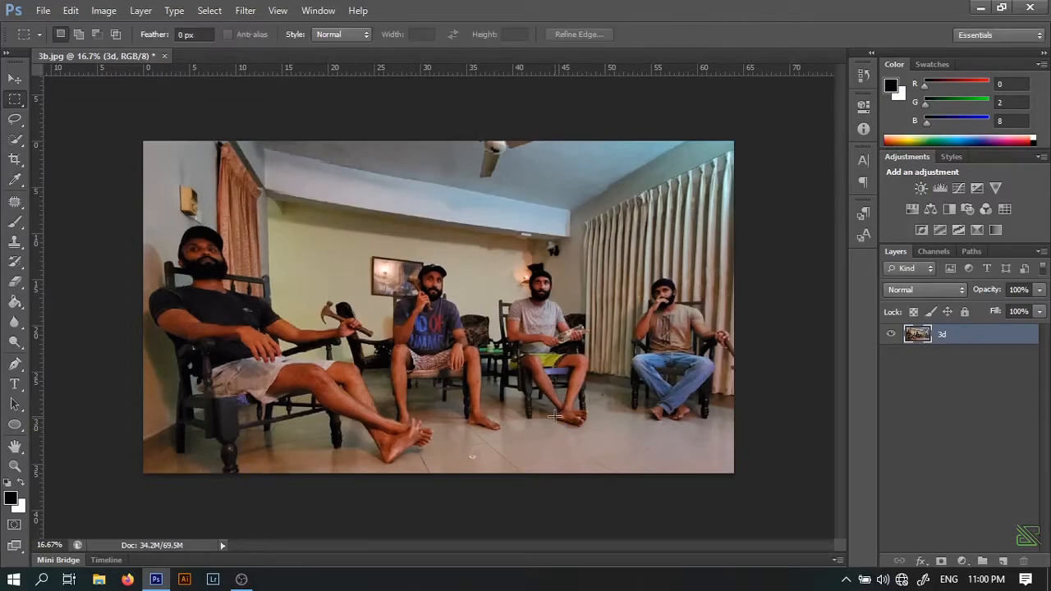
scroll(555, 418, "down", 3)
scroll(555, 420, "up", 2)
scroll(555, 420, "down", 1)
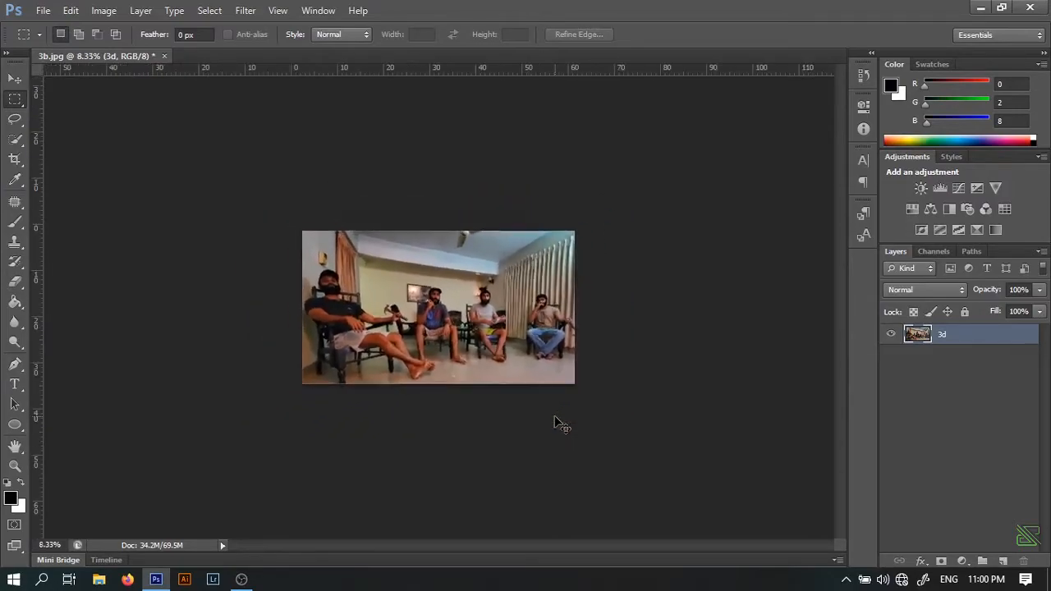
scroll(555, 419, "up", 1)
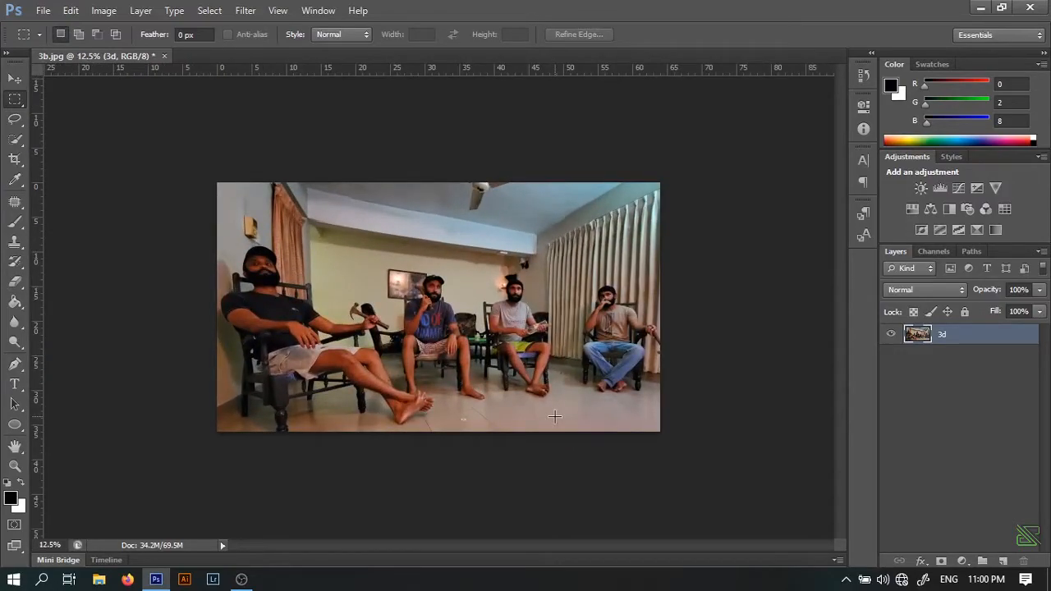